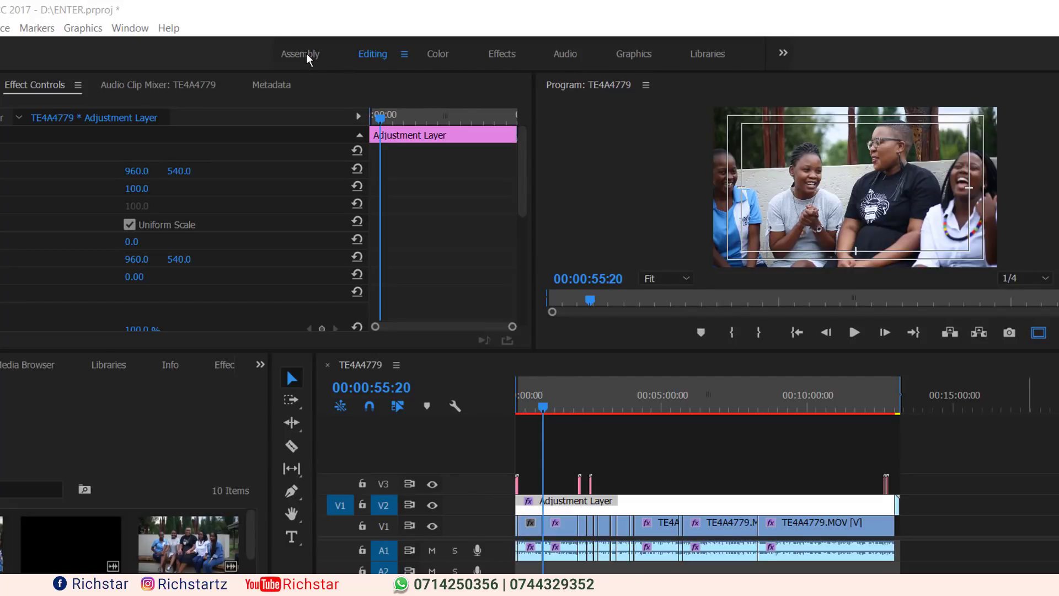
Switch to the Assembly workspace, browse the project bin, and open then cancel the Import dialog
click(307, 55)
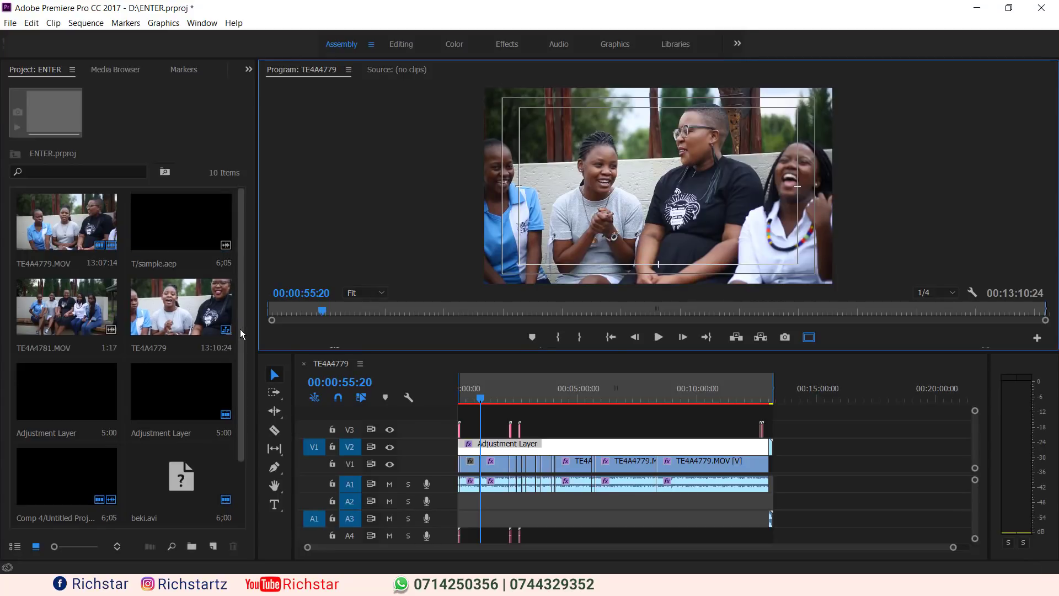
drag(240, 329, 256, 388)
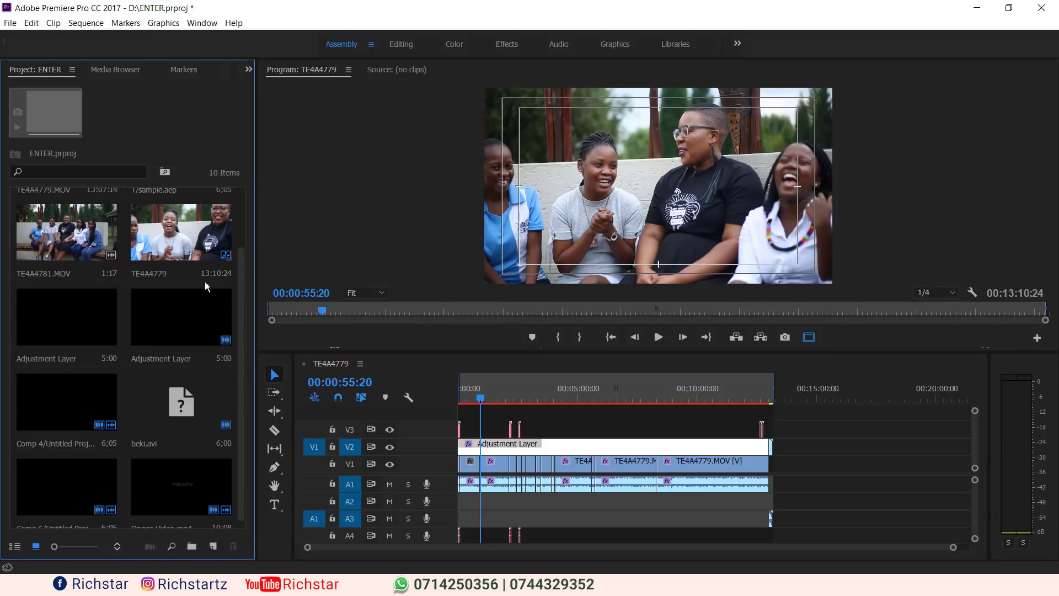
double_click(124, 343)
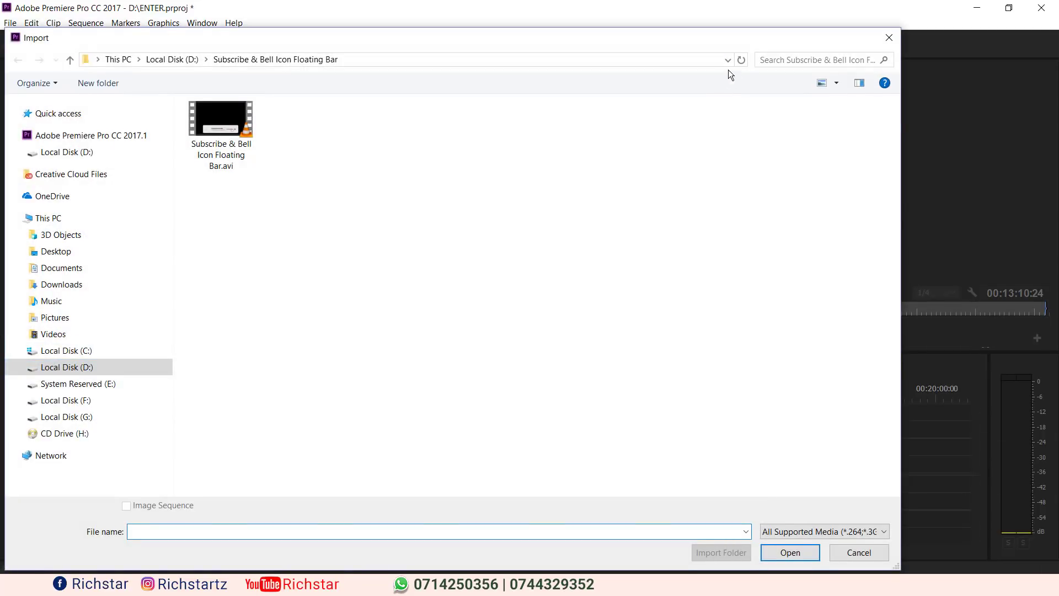
click(889, 38)
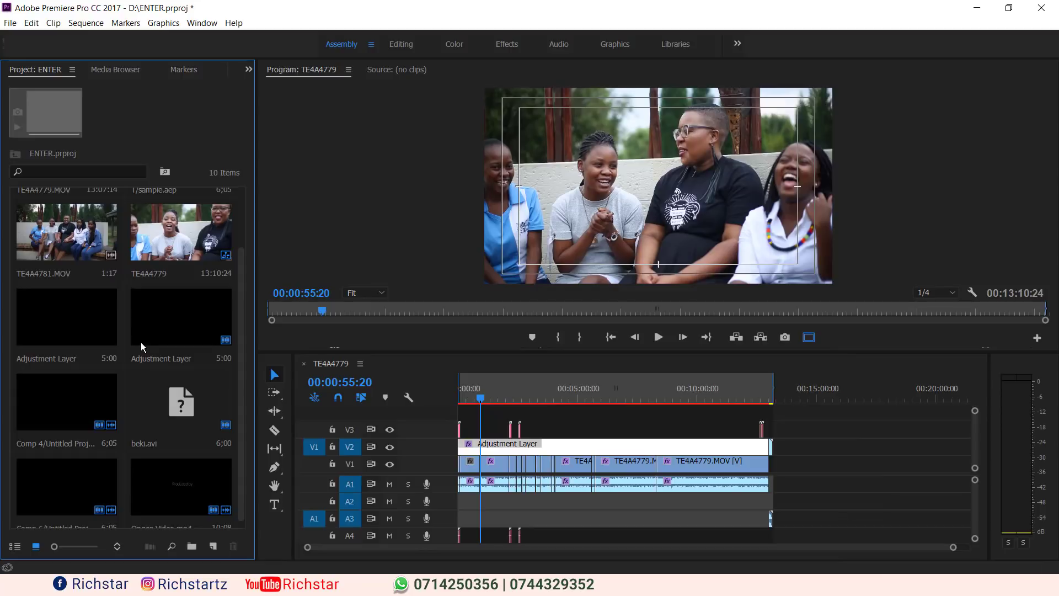
scroll(144, 339, up, 2)
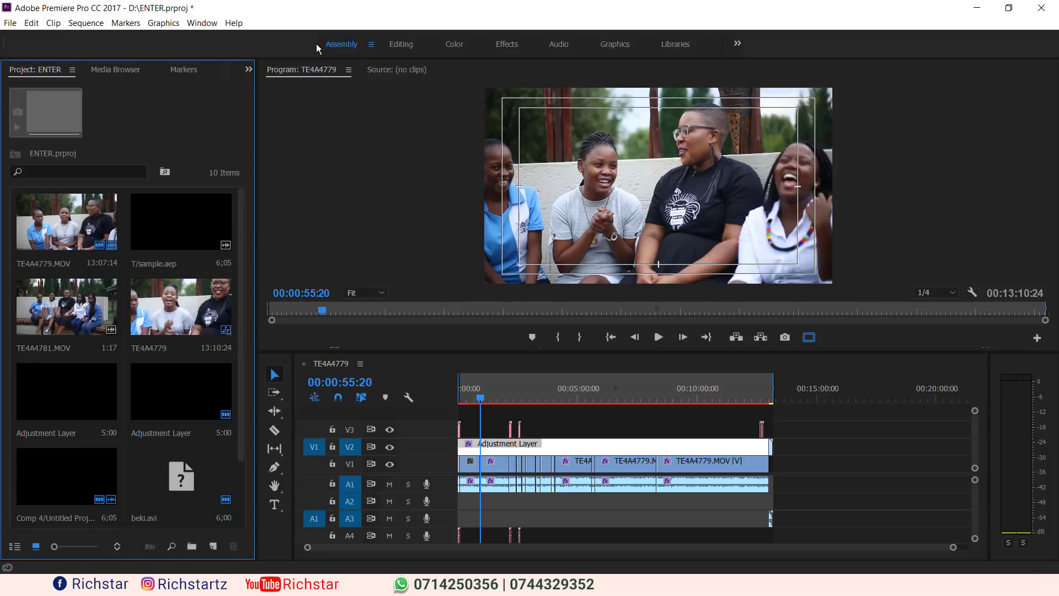
Return to the Editing workspace, zoom the timeline in, and scrub the playhead through the sequence
click(397, 44)
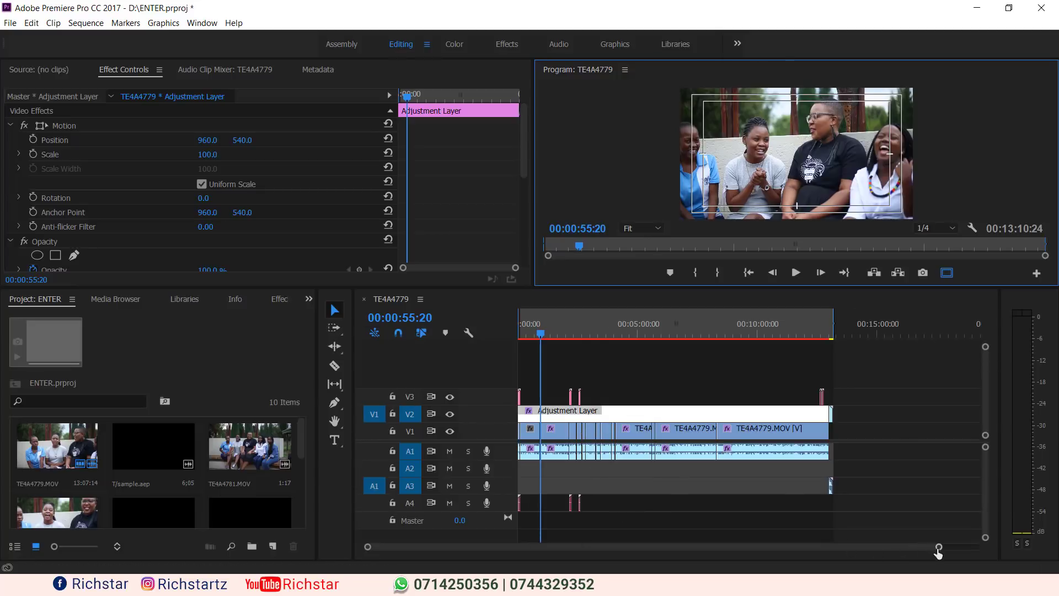
drag(939, 546, 888, 548)
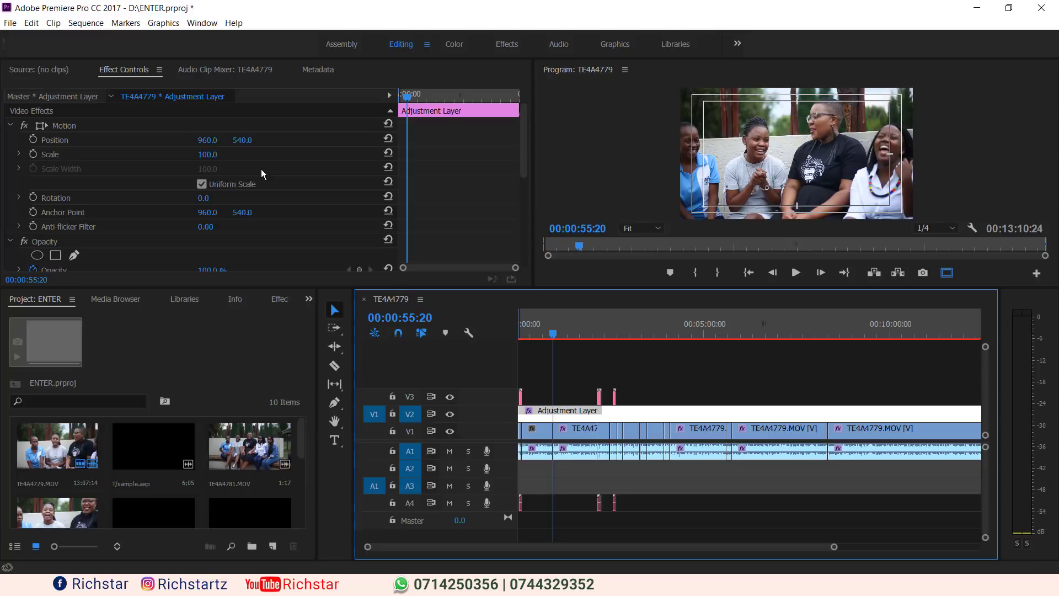
scroll(267, 182, down, 2)
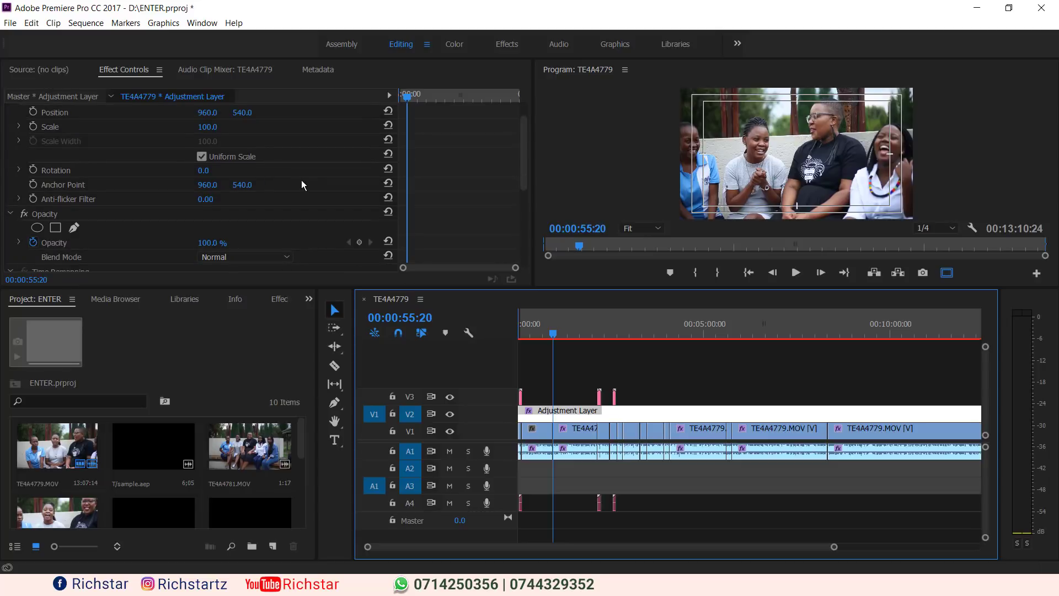
drag(549, 327, 558, 334)
Select the V1 clip and the adjustment layer, then scrub forward from 00:00:43:09
click(542, 435)
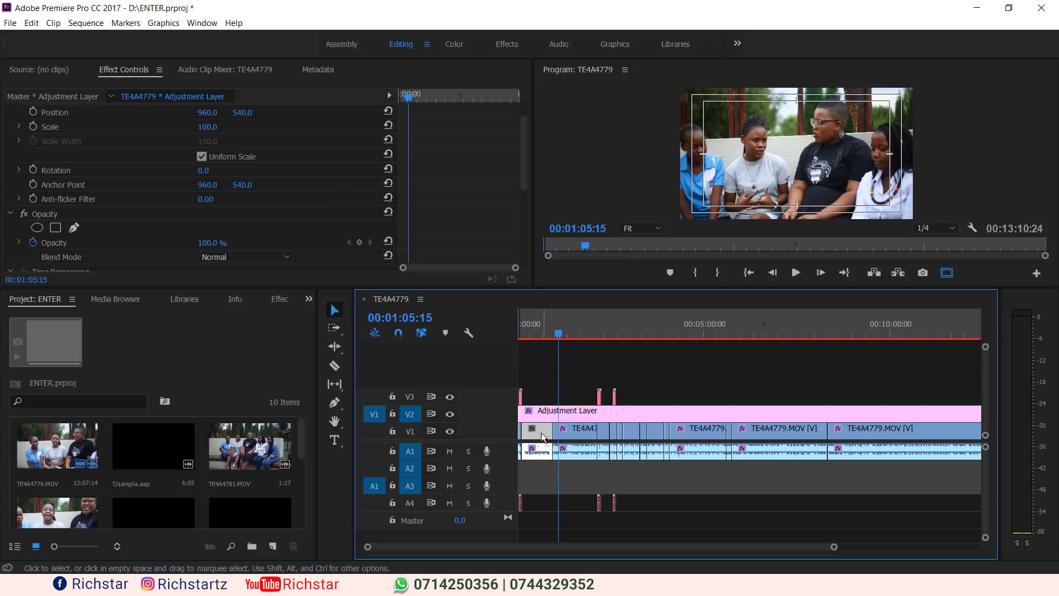
click(544, 411)
click(547, 329)
drag(547, 328, 606, 338)
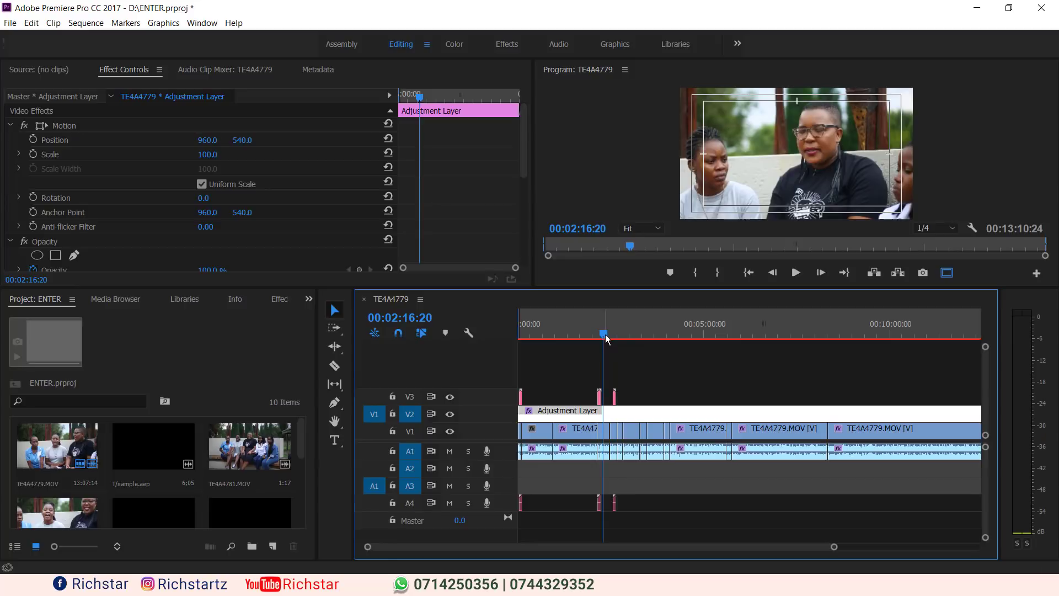
Preview the short clip near 00:01:03:10, then switch to the Color workspace
click(601, 433)
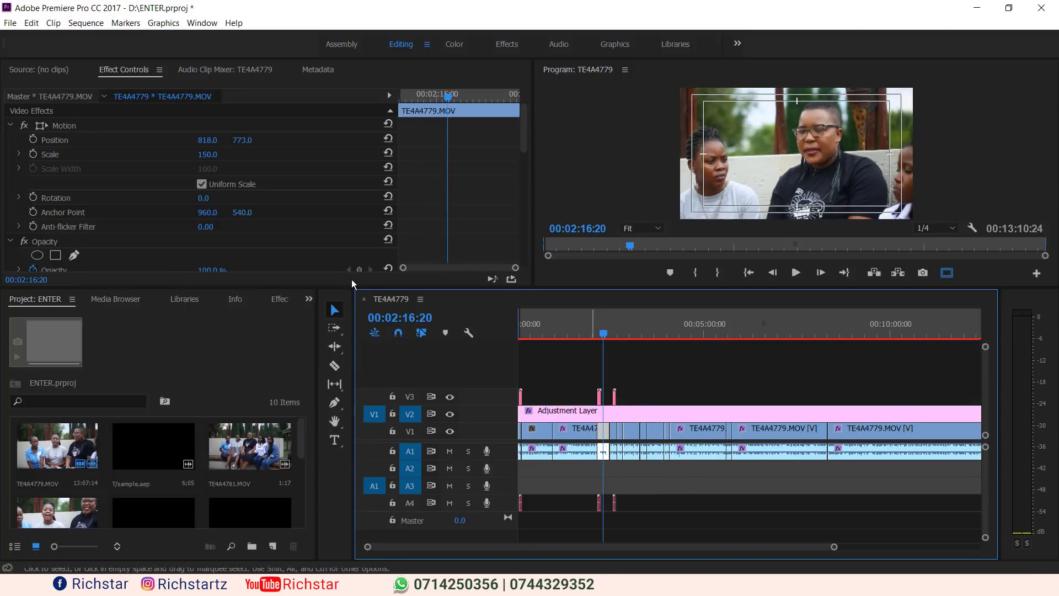
drag(593, 336, 599, 334)
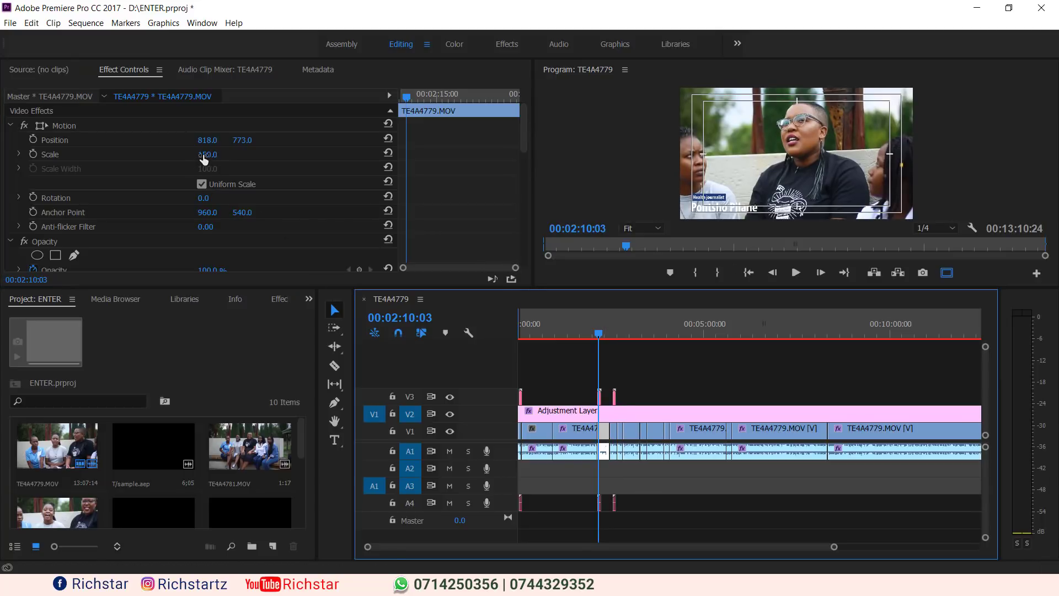
click(558, 330)
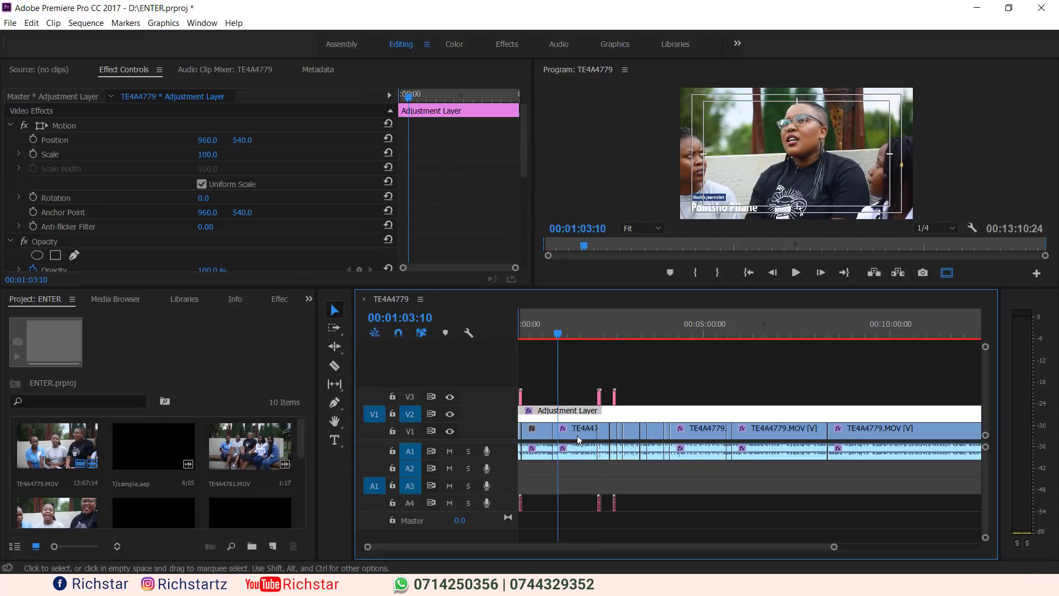
key(ctrl+z)
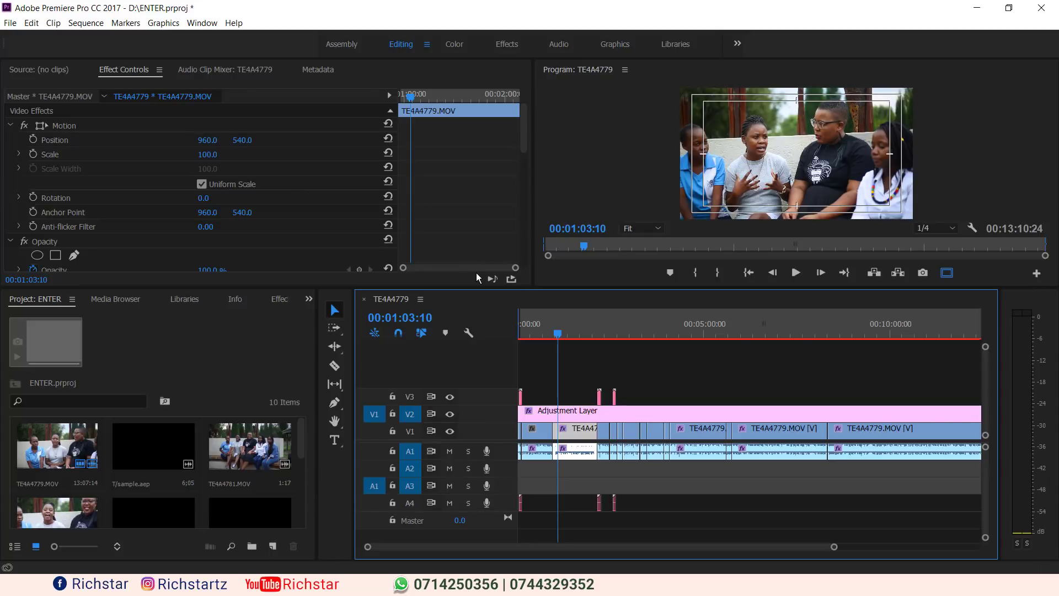
click(457, 44)
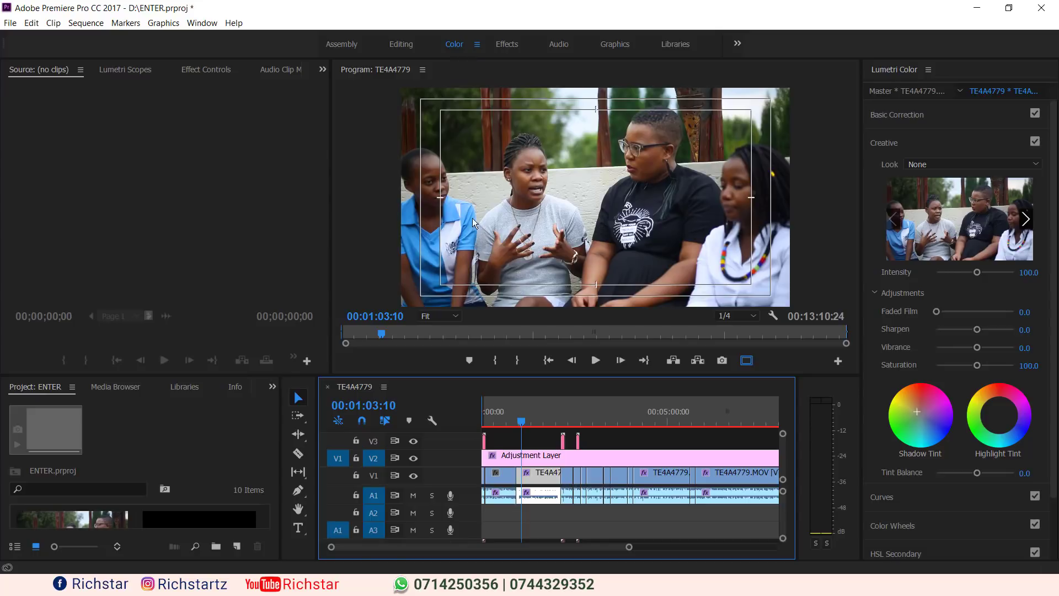
Turn the adjustment layer's Lumetri Creative look on and back off, then switch to the Effects workspace
click(506, 461)
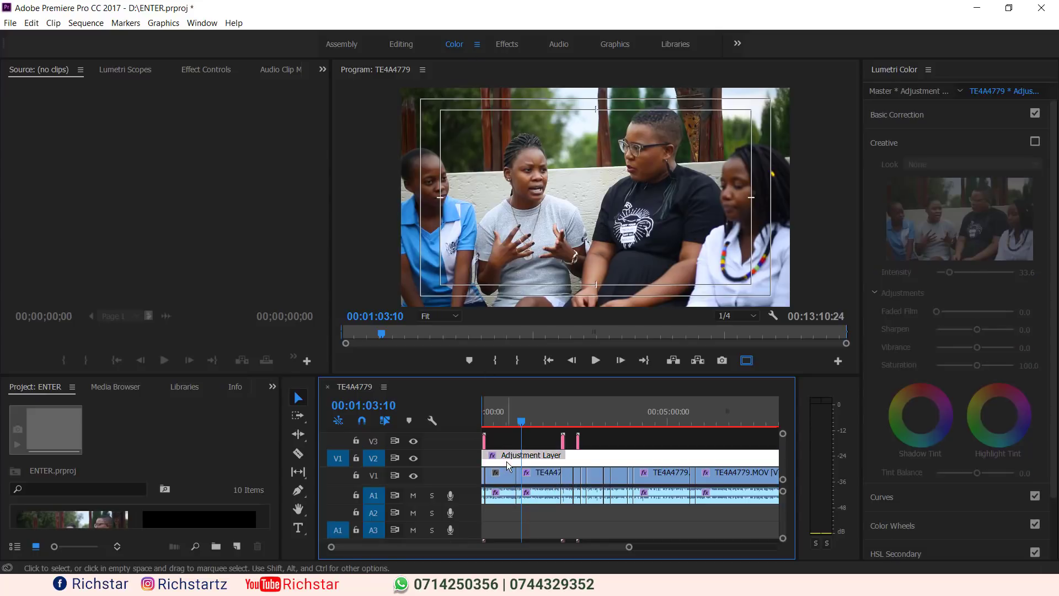
scroll(869, 232, down, 2)
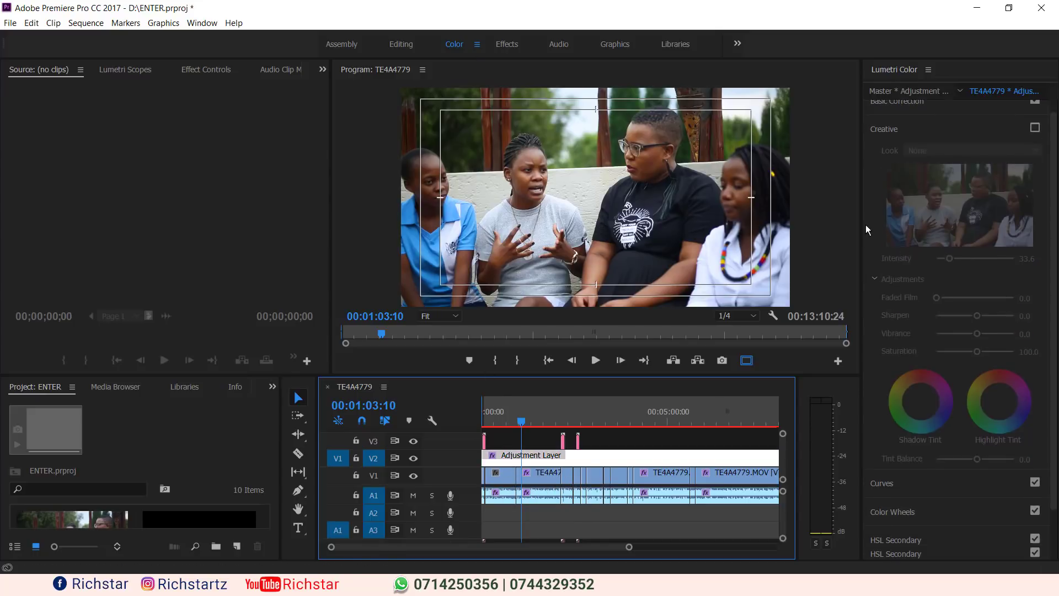
scroll(883, 386, up, 2)
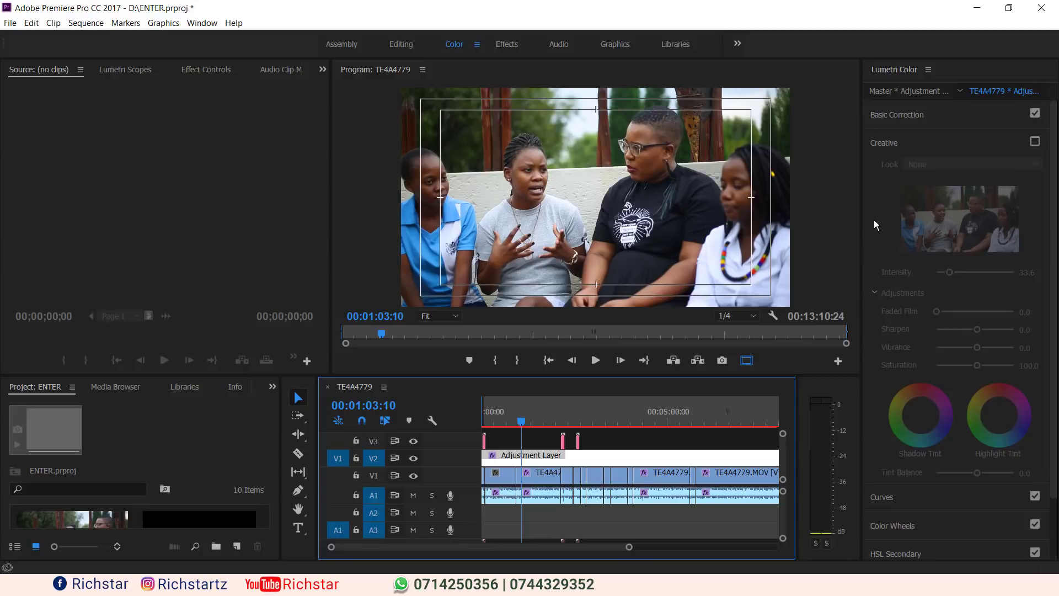
click(1035, 141)
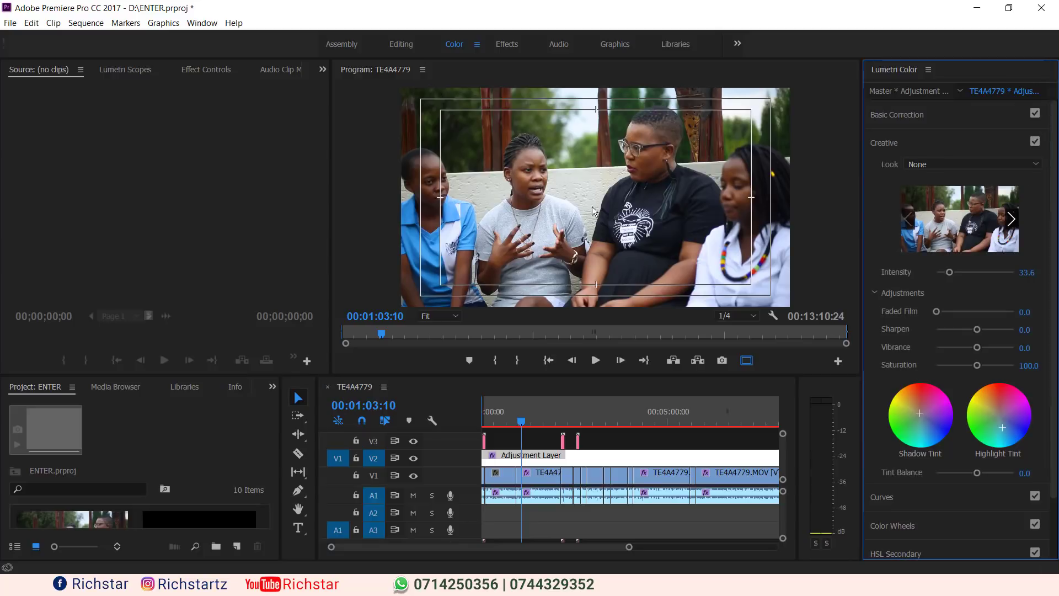
click(585, 456)
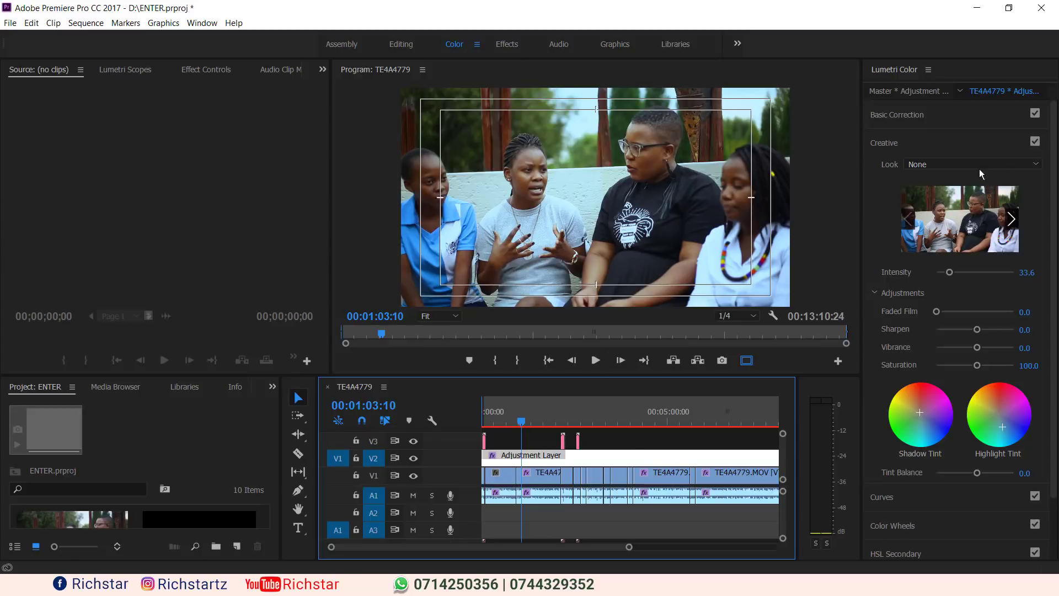
click(1035, 144)
click(1035, 143)
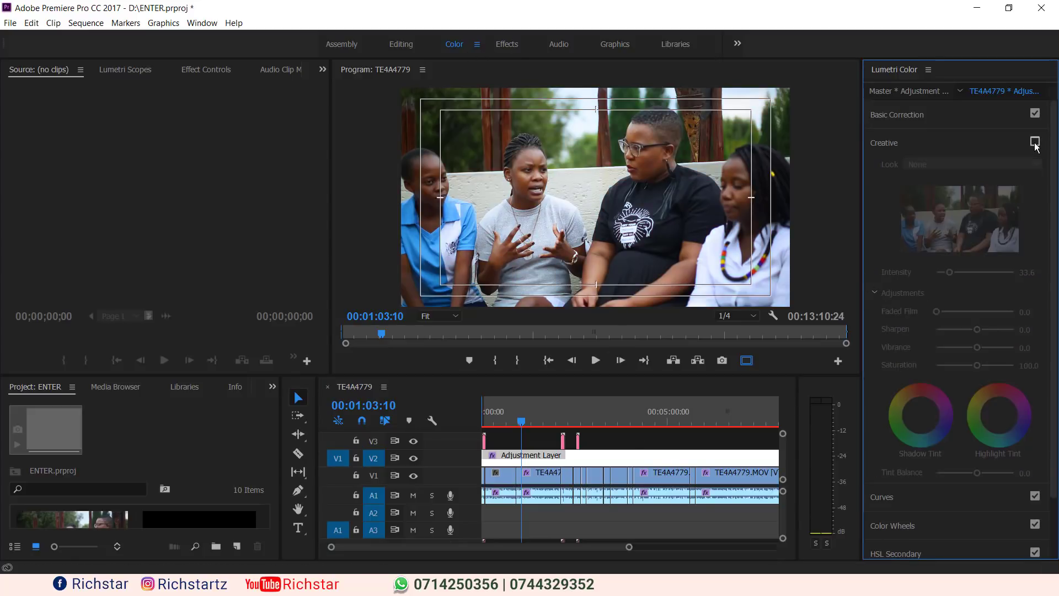
click(506, 45)
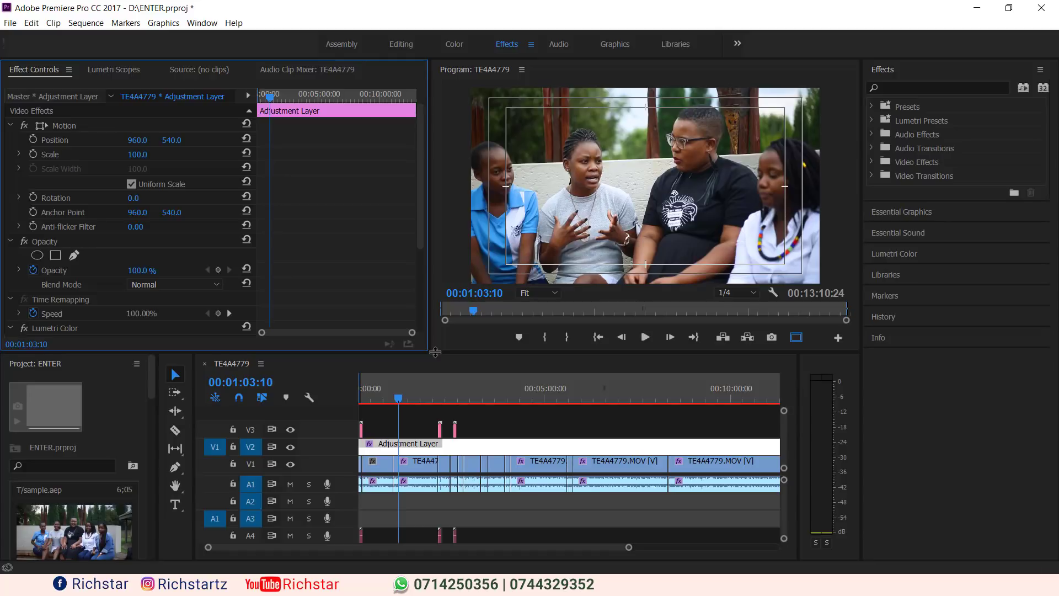
Inspect the TE4A4779.MOV clip's Adaptive Noise Reduction custom settings, then close the Clip Fx Editor
click(422, 489)
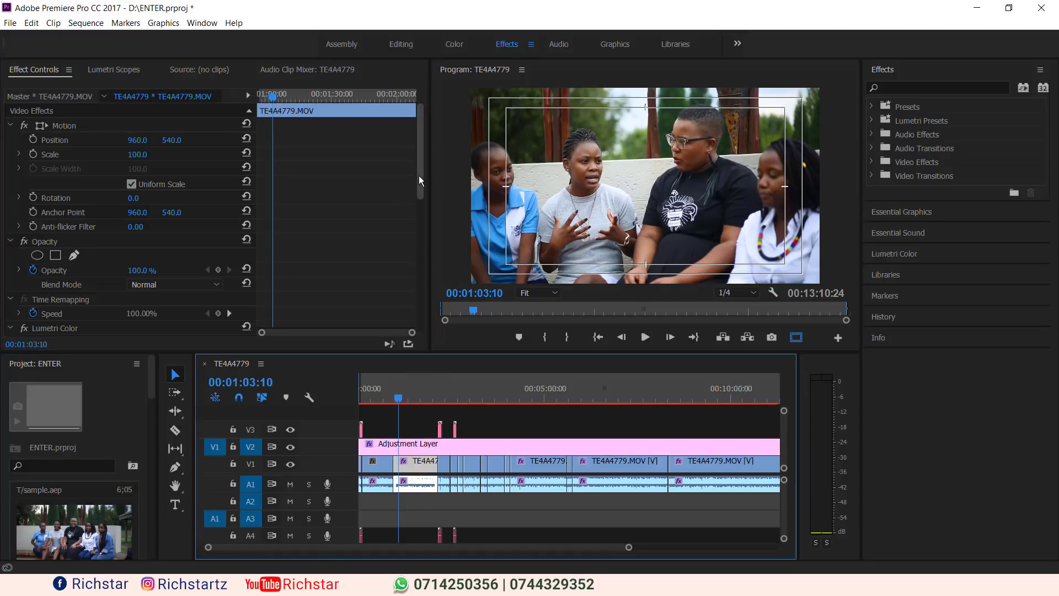
drag(419, 175, 412, 320)
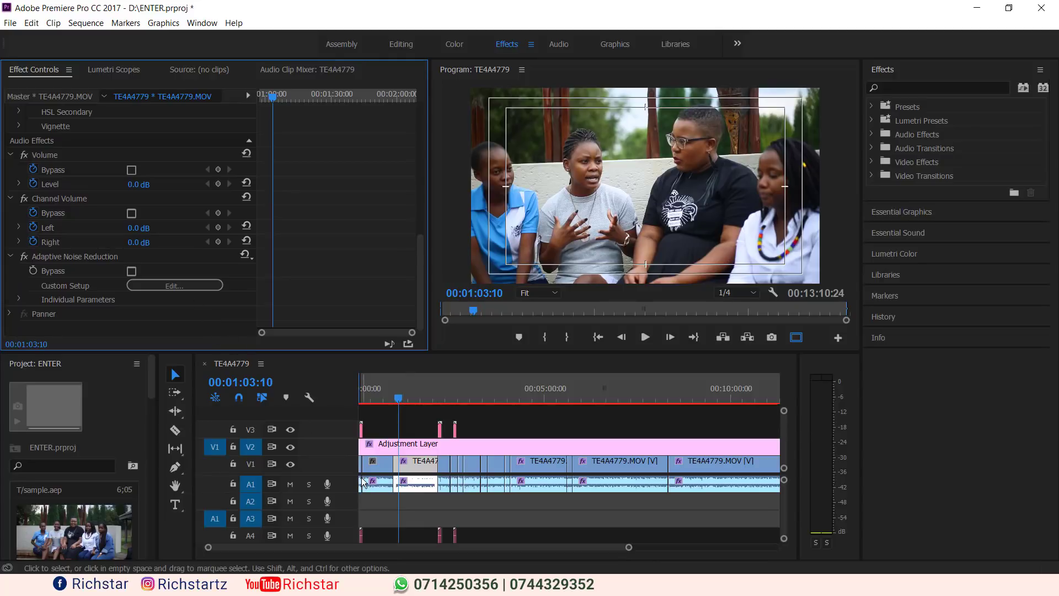
click(188, 285)
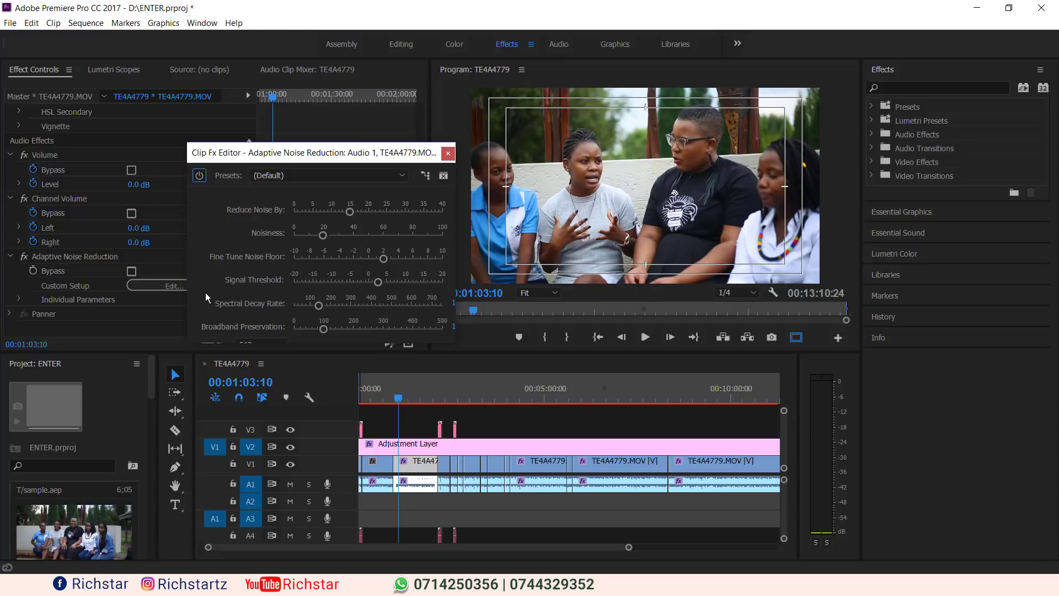
click(447, 153)
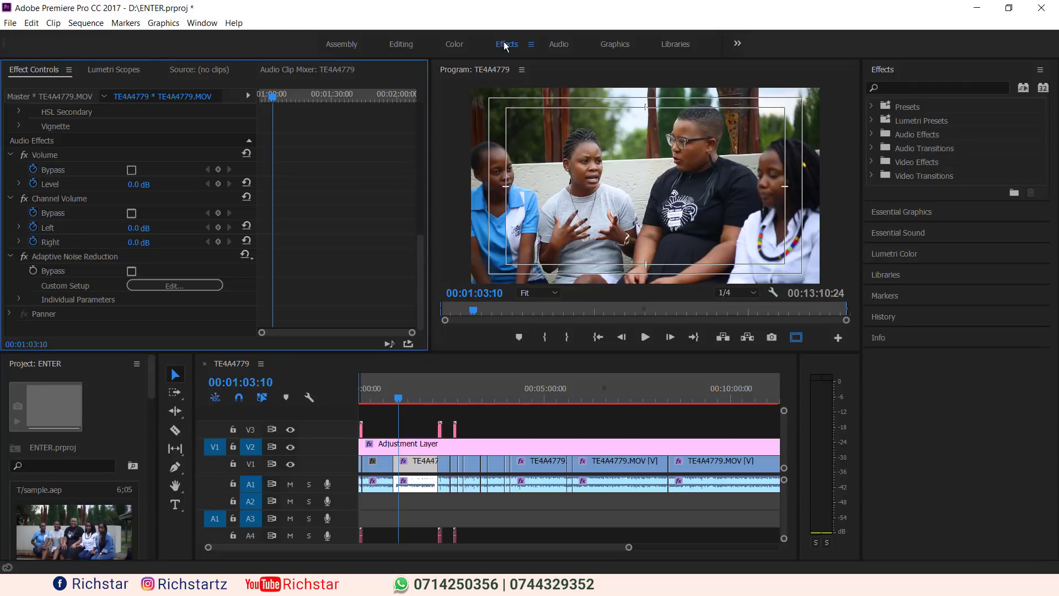
Switch to the Audio workspace to show the Audio Clip Mixer and Essential Sound panel
click(558, 46)
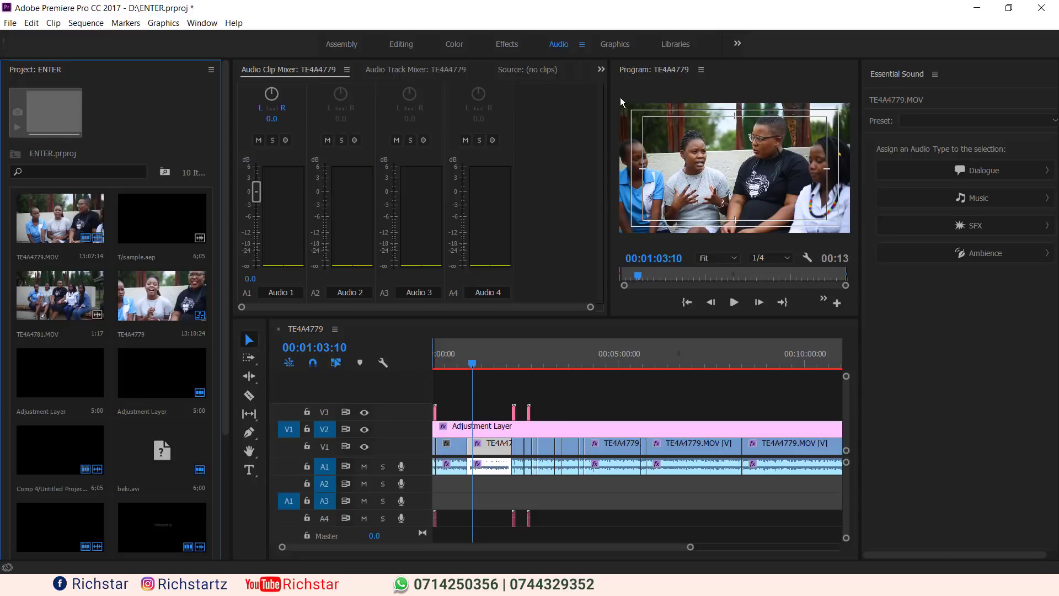
Switch to the Graphics workspace and zoom the timeline in on the opening clips
click(612, 44)
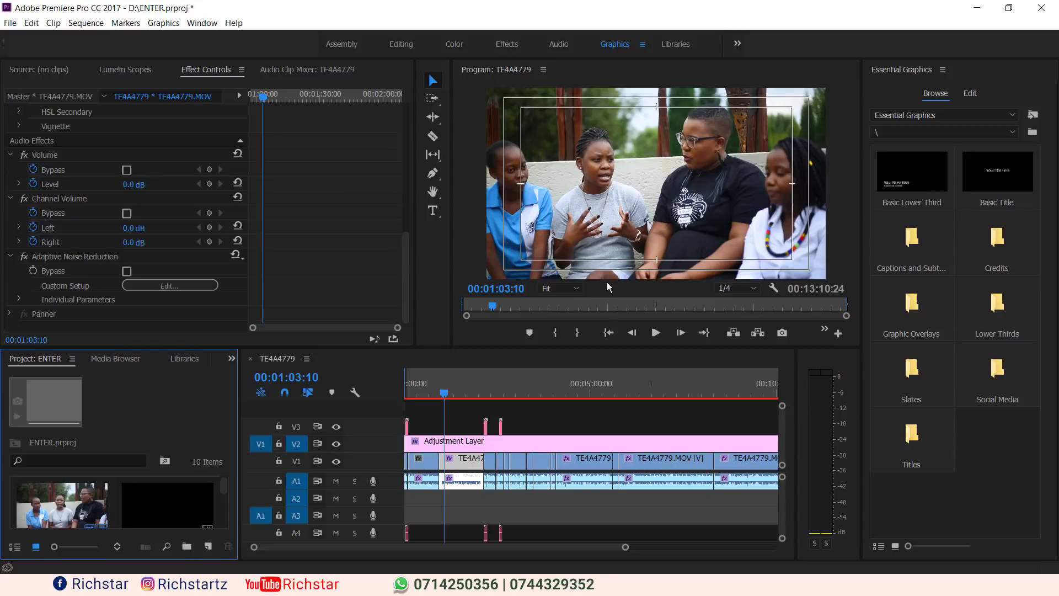
drag(625, 548, 567, 541)
click(601, 385)
Place the playhead at 00:02:34:17 and select the third lower-third Comp 4 title clip on V3
drag(603, 385, 598, 385)
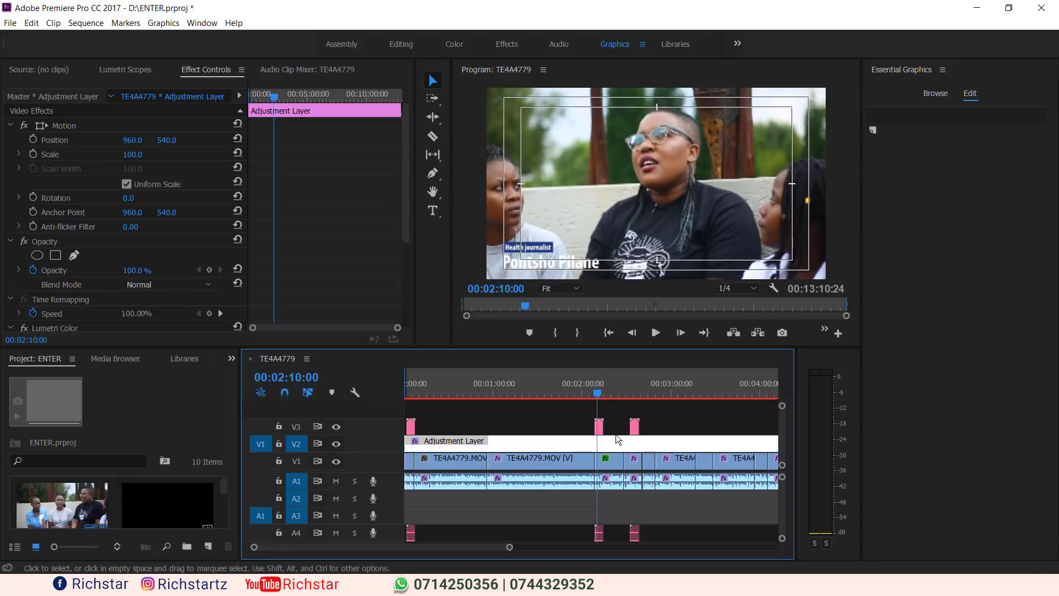
click(601, 428)
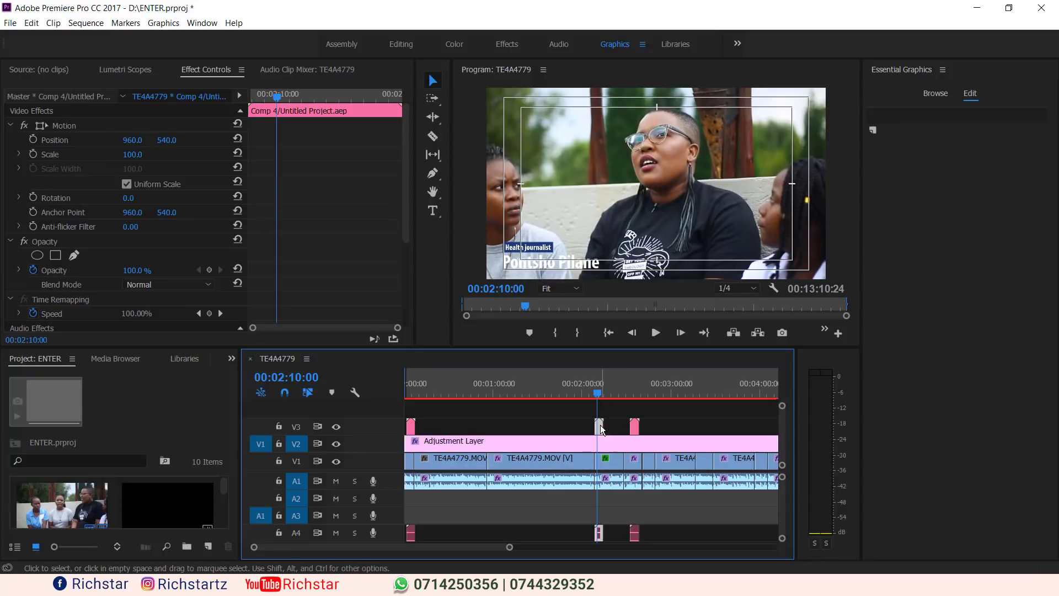
click(632, 386)
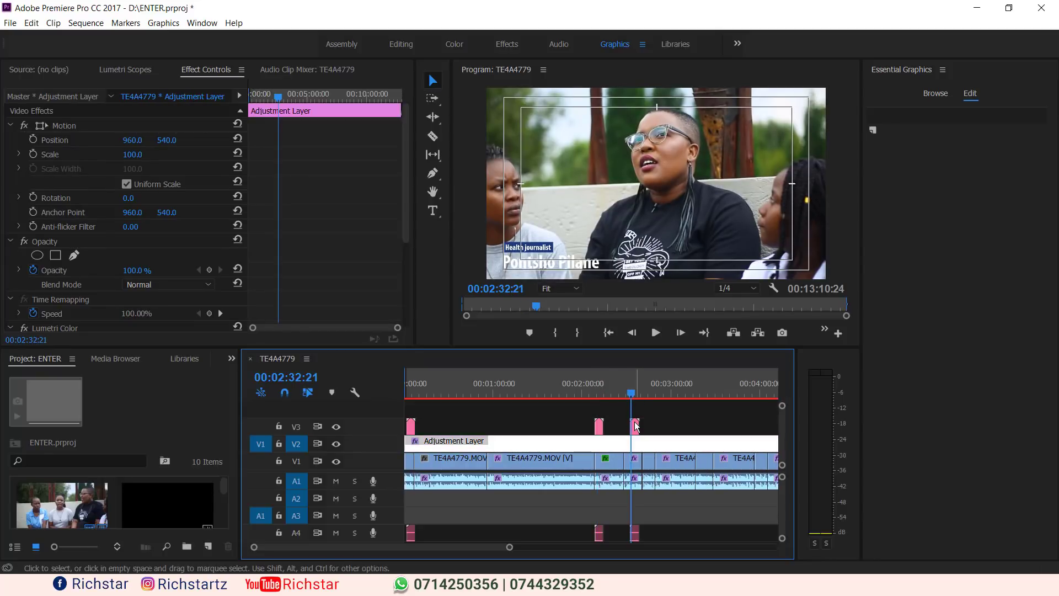
click(637, 425)
click(634, 395)
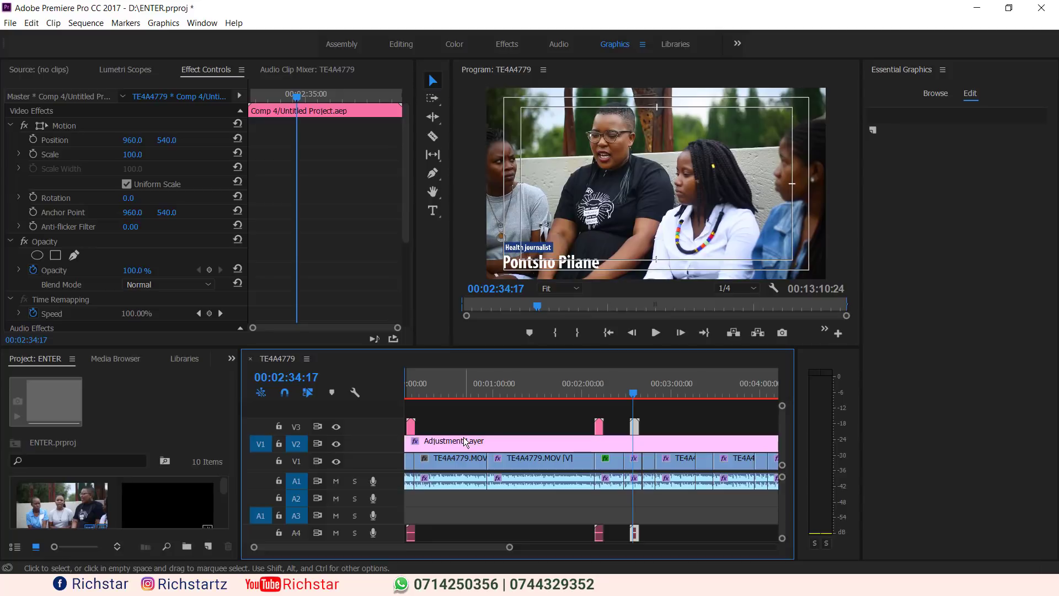
Switch to the Libraries workspace showing My Library's graphics and colour swatches
click(666, 46)
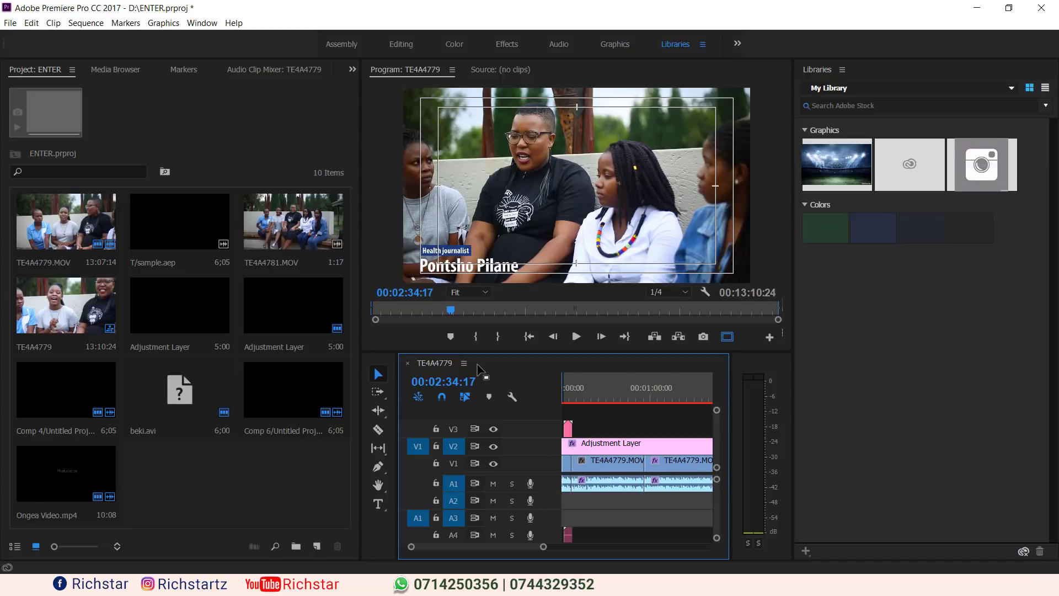
click(385, 158)
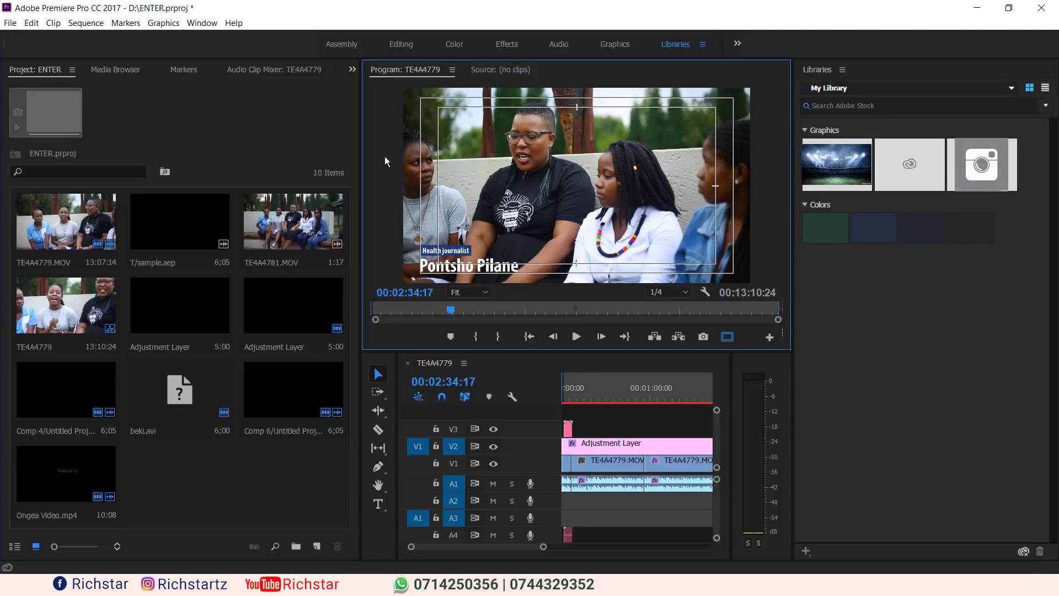
key(grave)
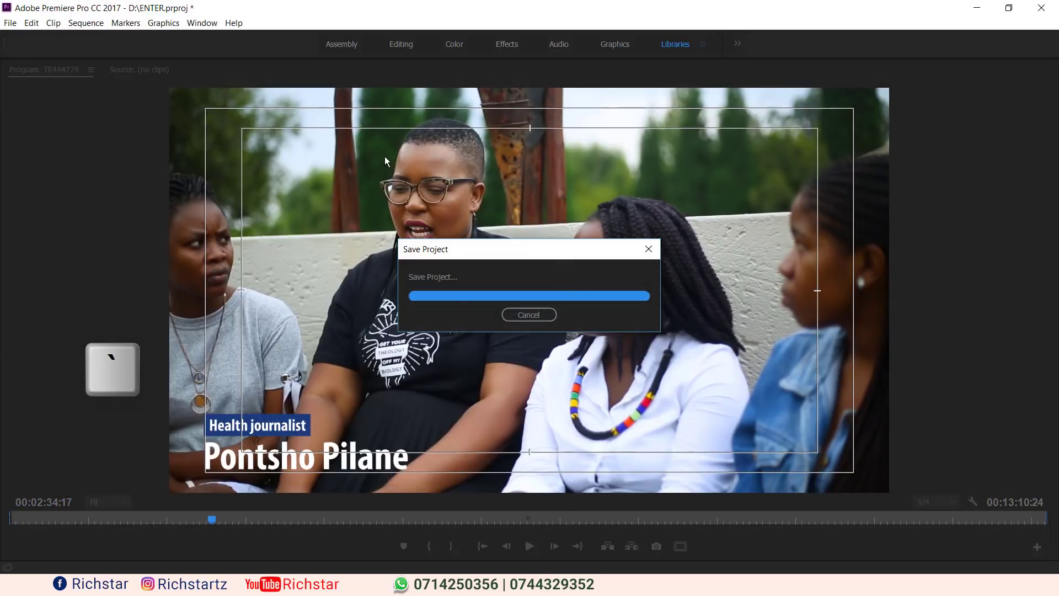
key(grave)
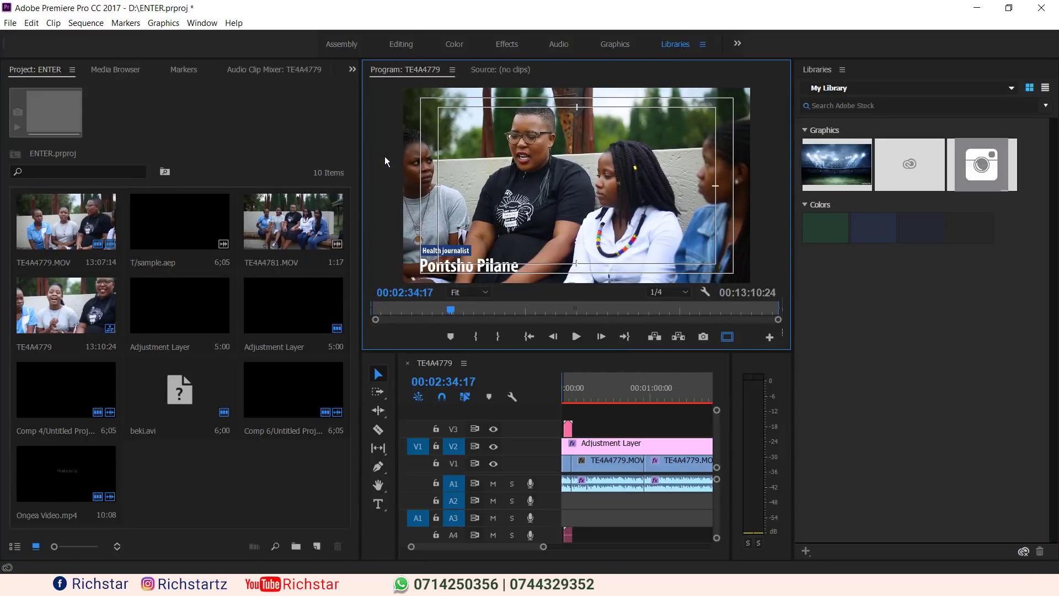
Return to the Editing workspace and zoom the timeline out to show the whole TE4A4779 sequence
click(400, 45)
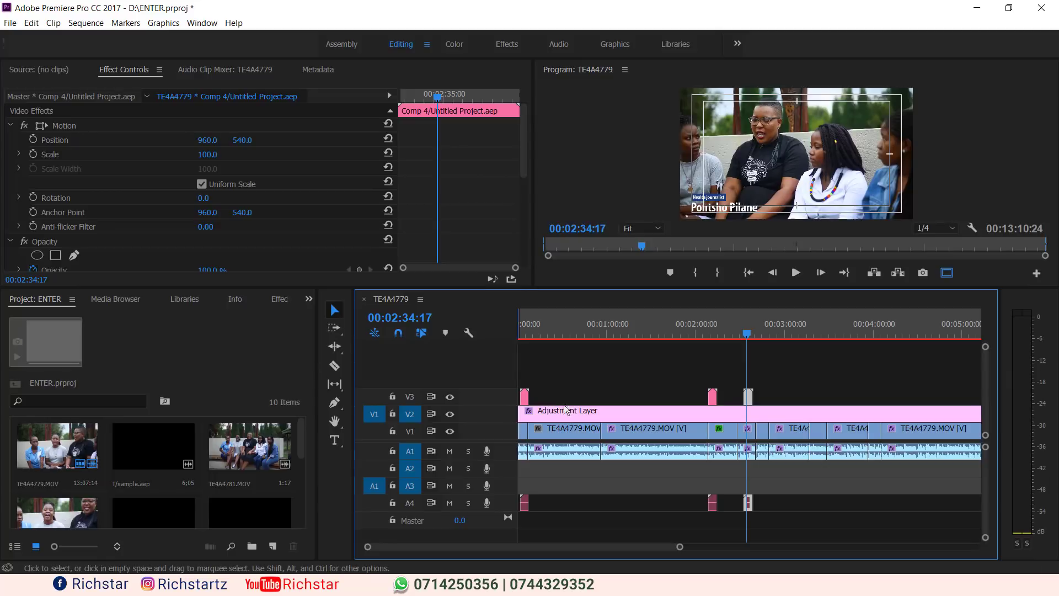
drag(679, 547, 737, 544)
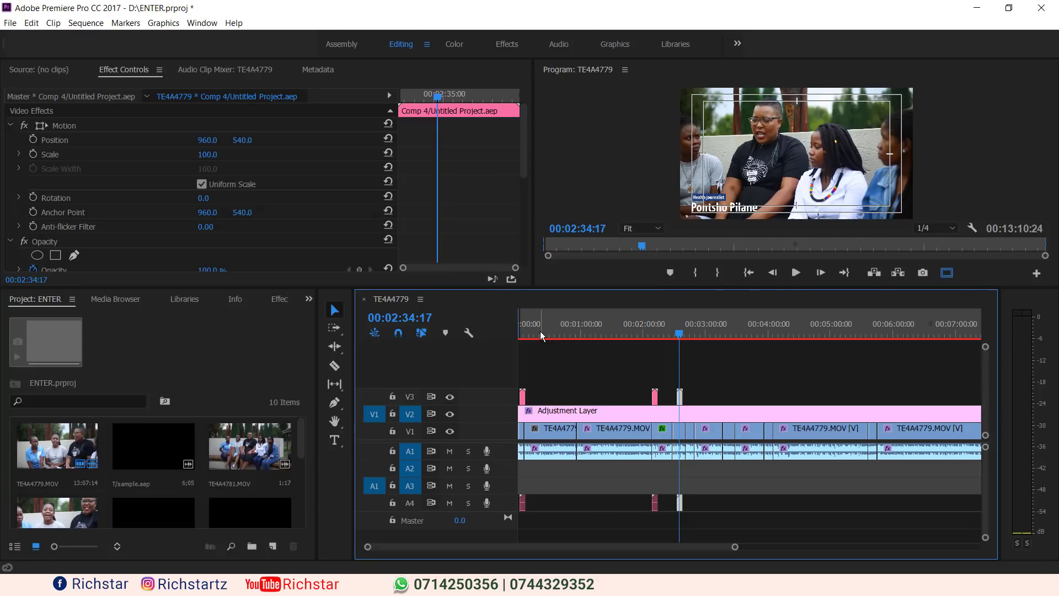
Play a few seconds of the sequence, then make the program preview area taller
click(531, 331)
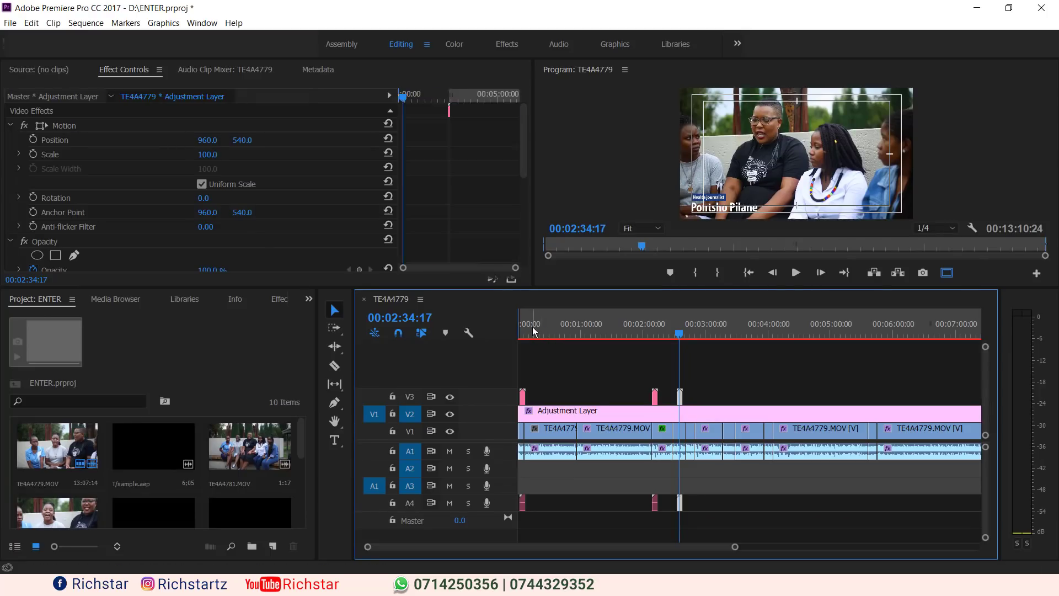
key(space)
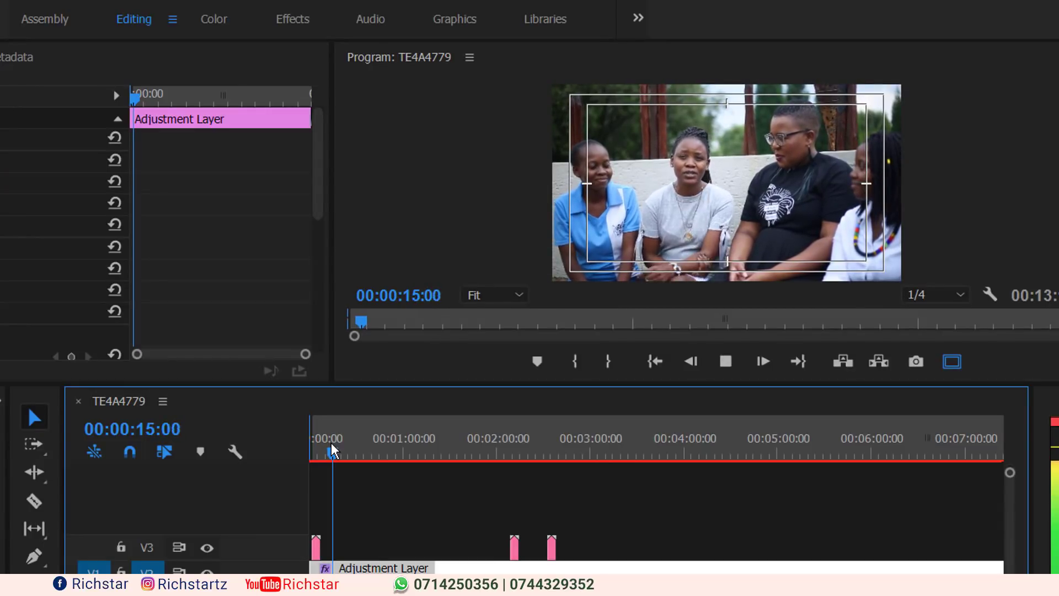
key(space)
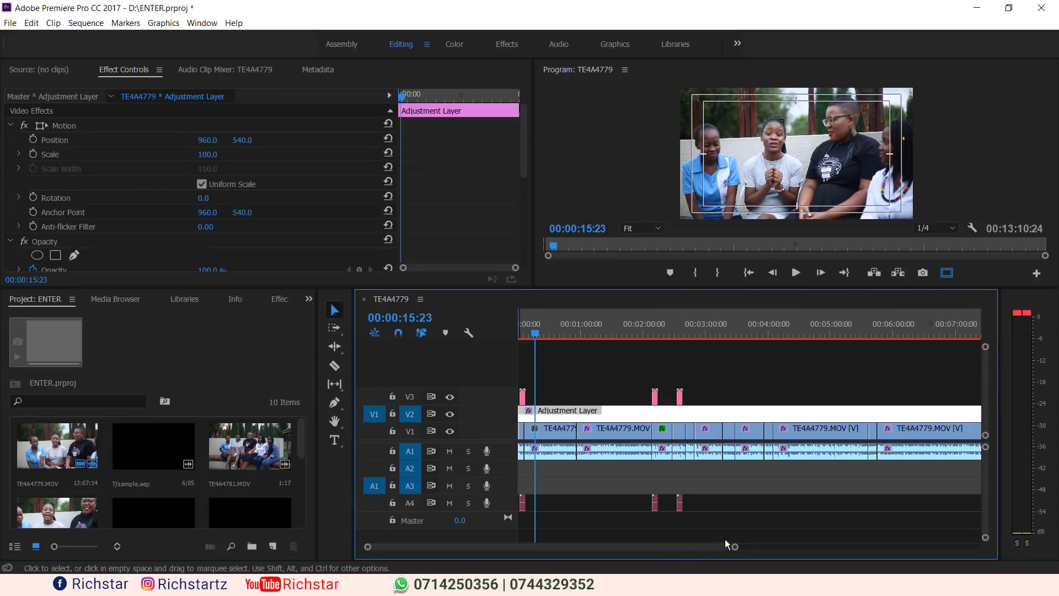
drag(738, 552, 797, 552)
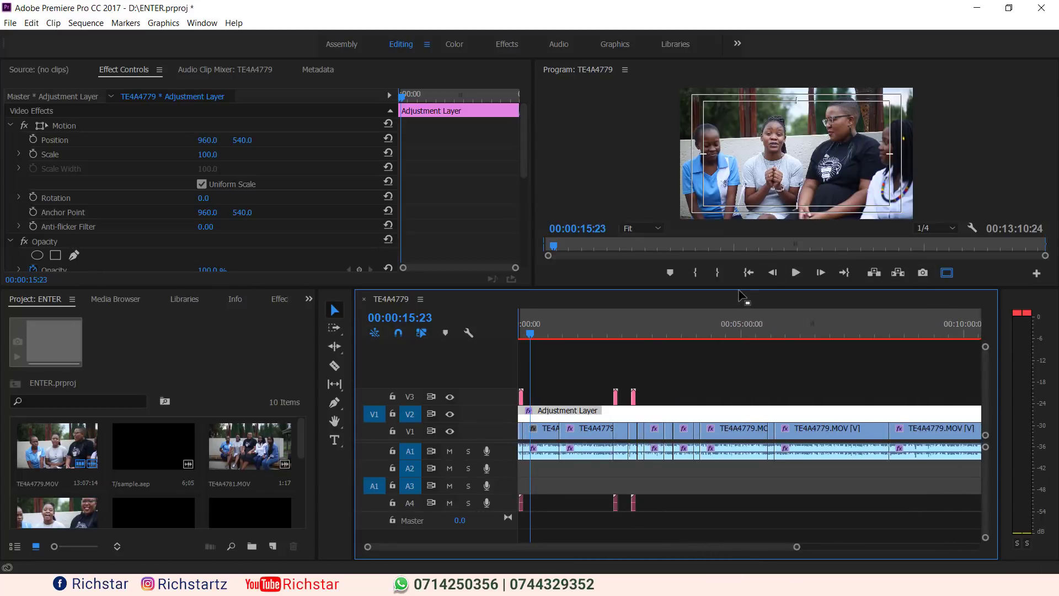
drag(743, 287, 747, 373)
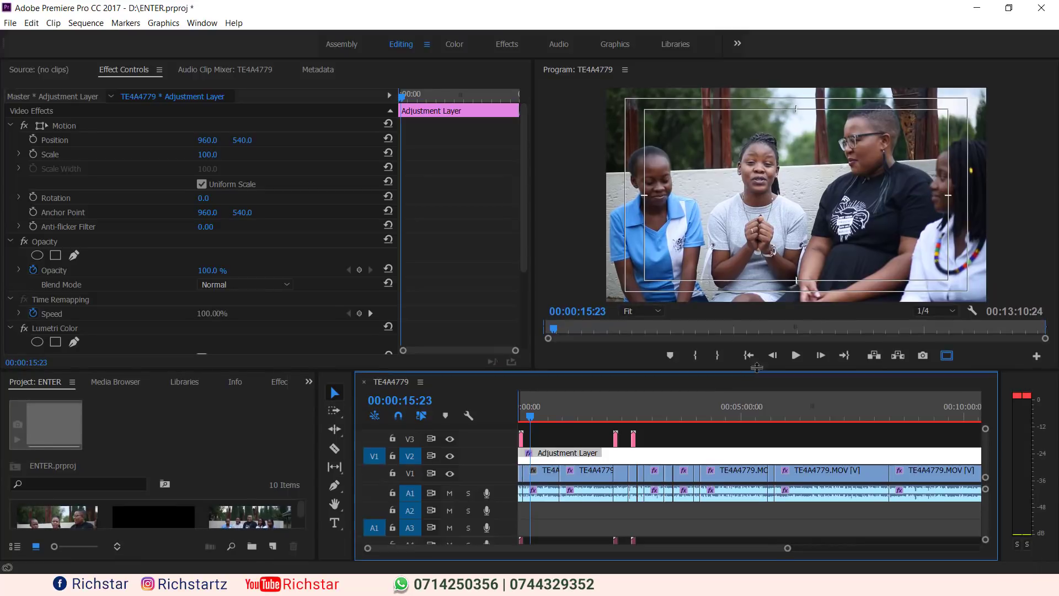
Play the sequence at Full playback resolution, then again at 1/2
click(932, 311)
click(937, 325)
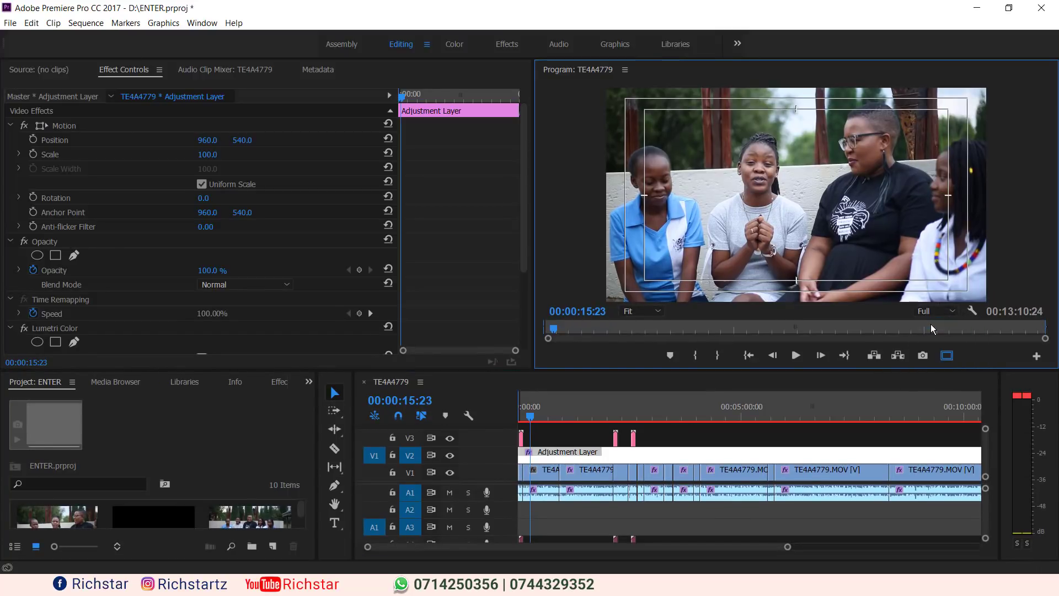
click(798, 359)
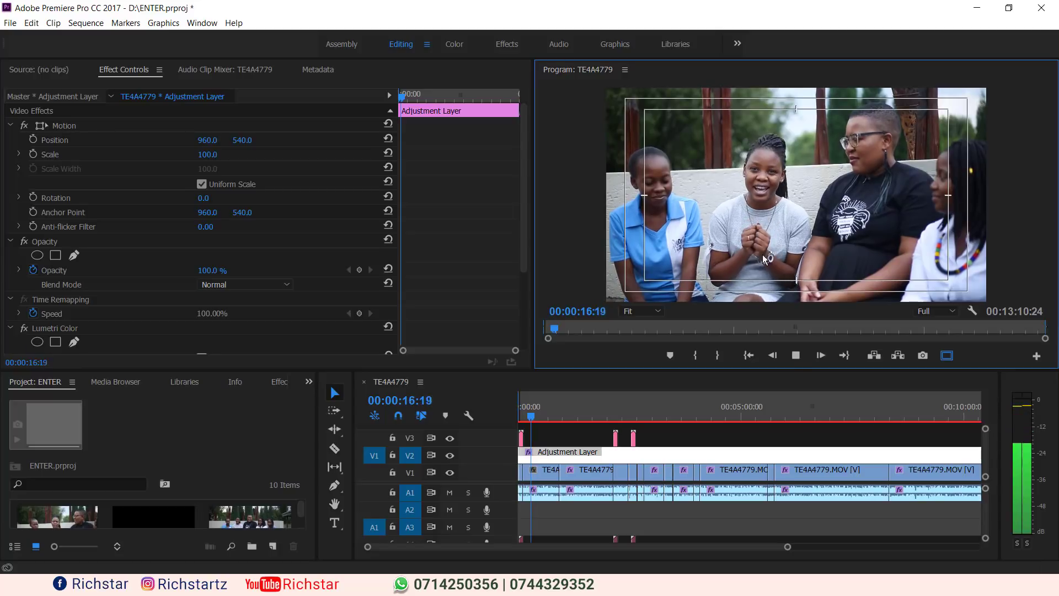
click(798, 360)
click(938, 311)
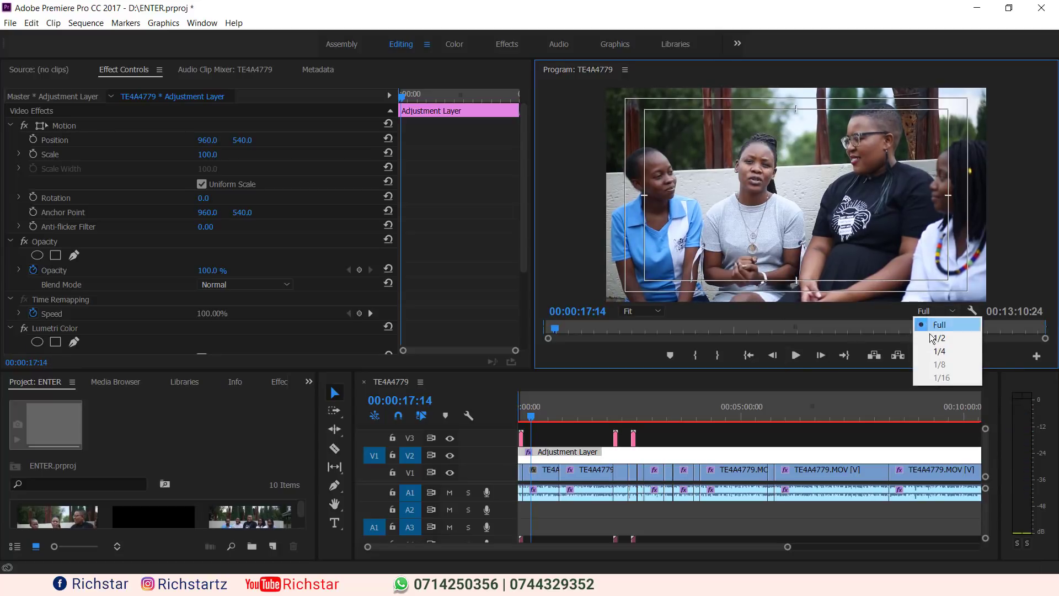
click(940, 337)
click(797, 358)
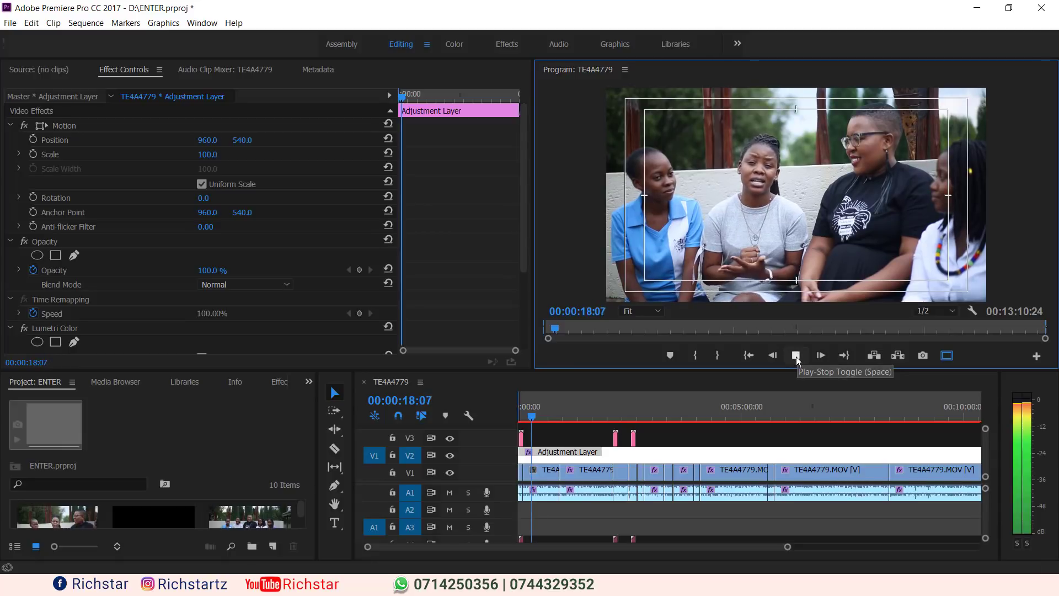
Play the sequence at 1/4 resolution, then set playback resolution back to Full
click(942, 310)
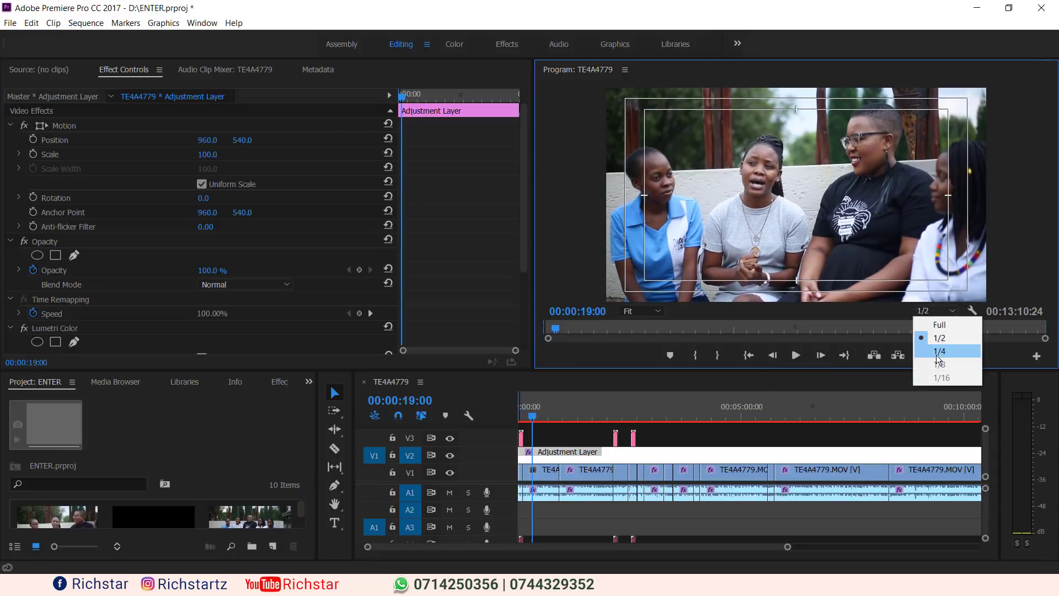
click(938, 352)
click(794, 358)
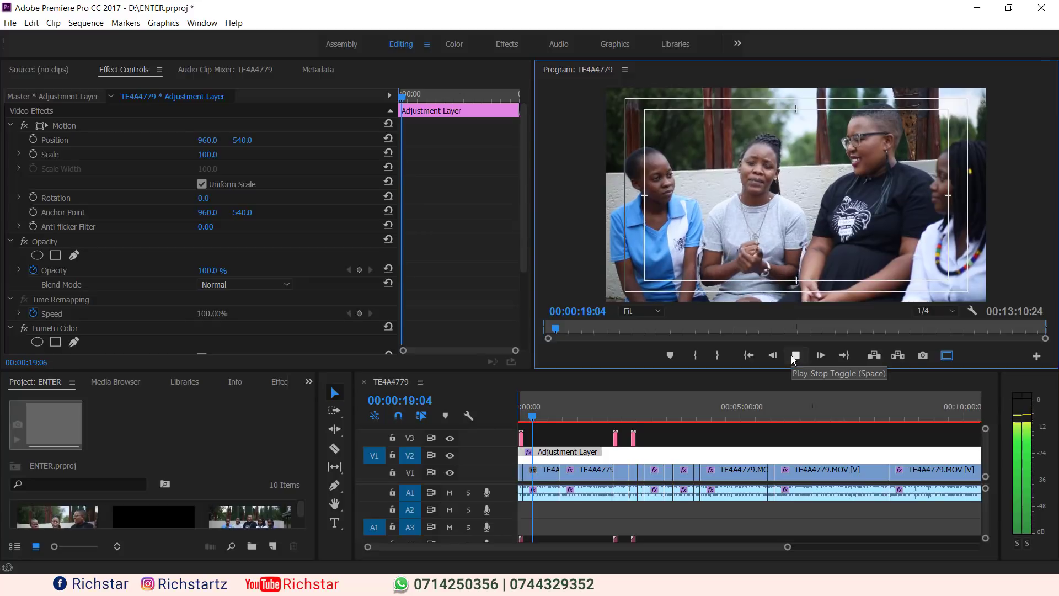
click(794, 357)
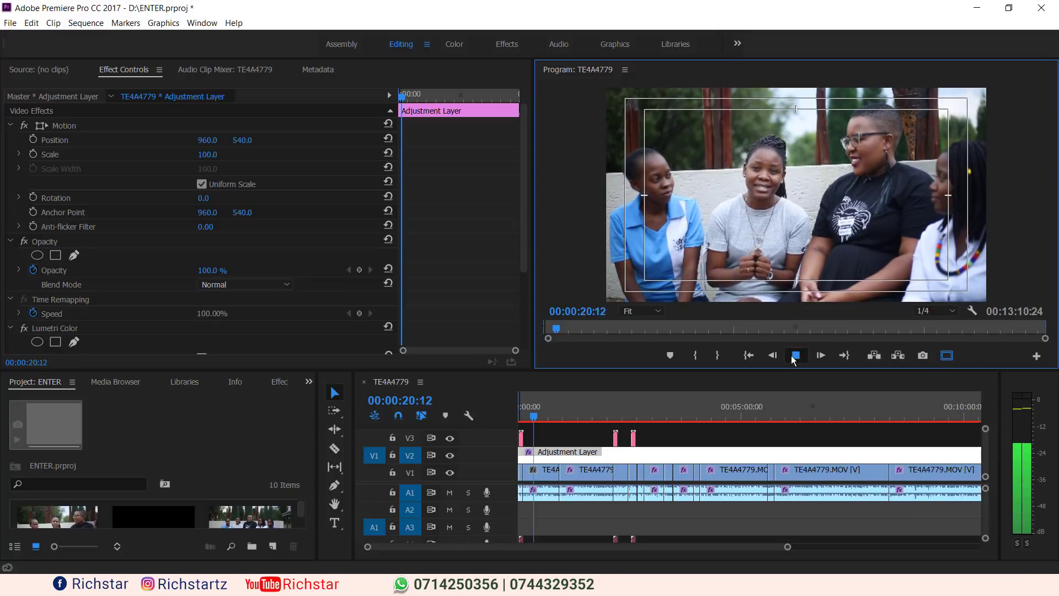
click(927, 319)
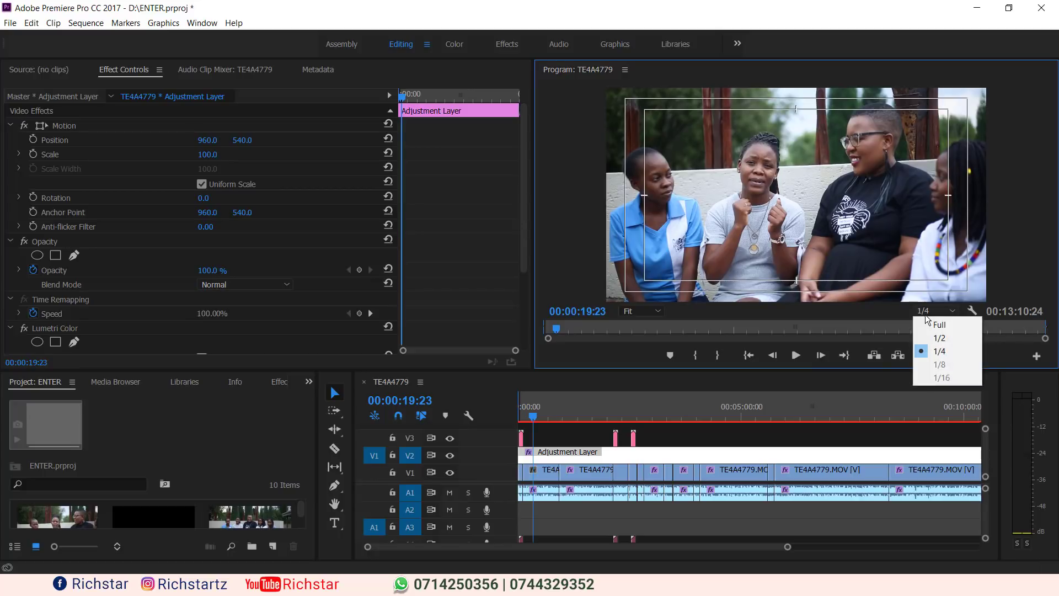
click(939, 325)
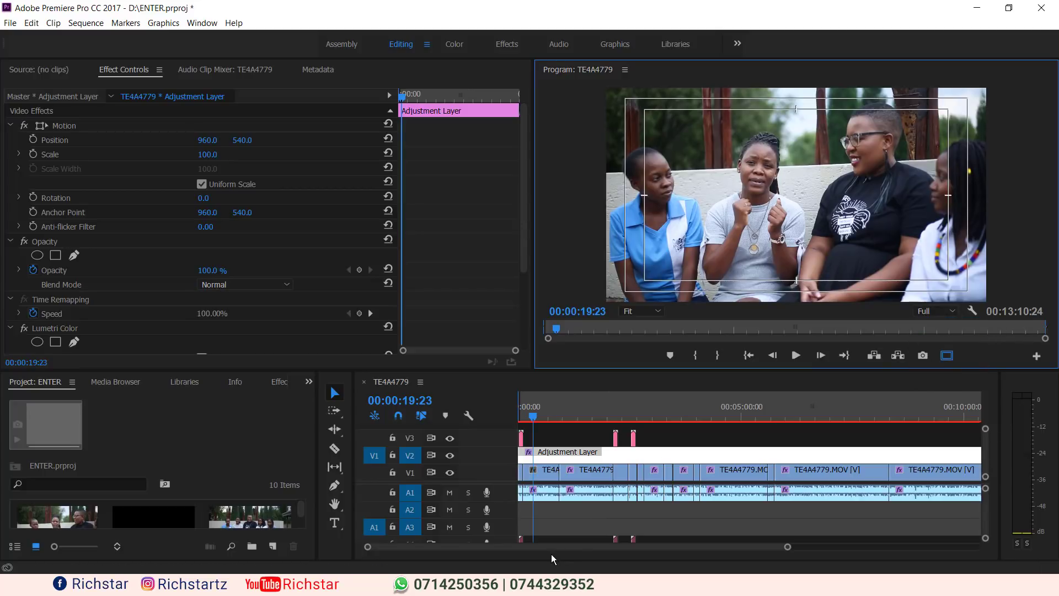
Trim the work area to an 00:00:08:02 range starting at 00:00:48:12, playhead inside it
drag(788, 547, 864, 533)
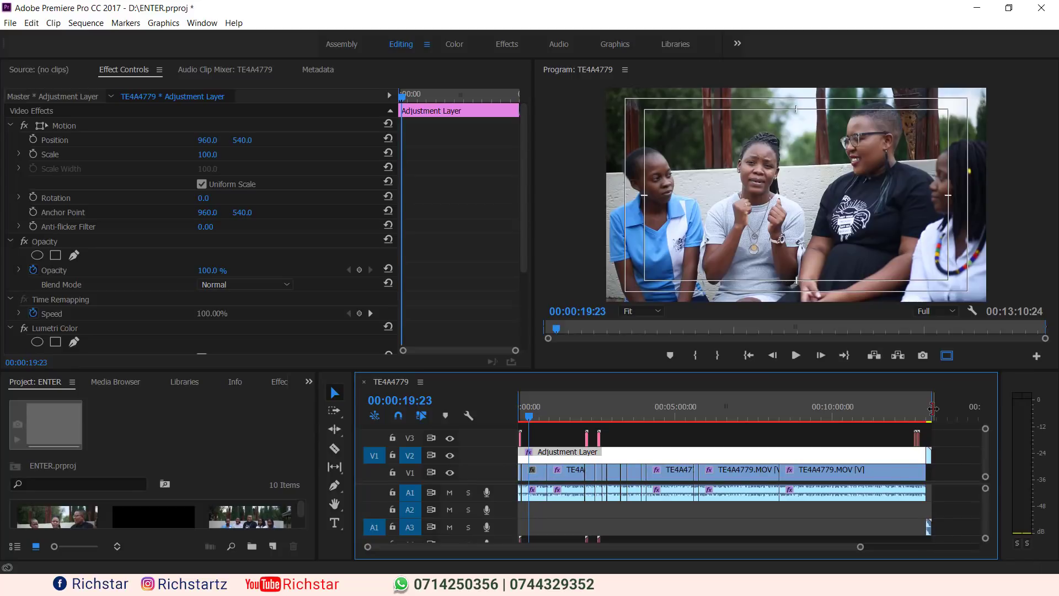
drag(932, 408, 547, 407)
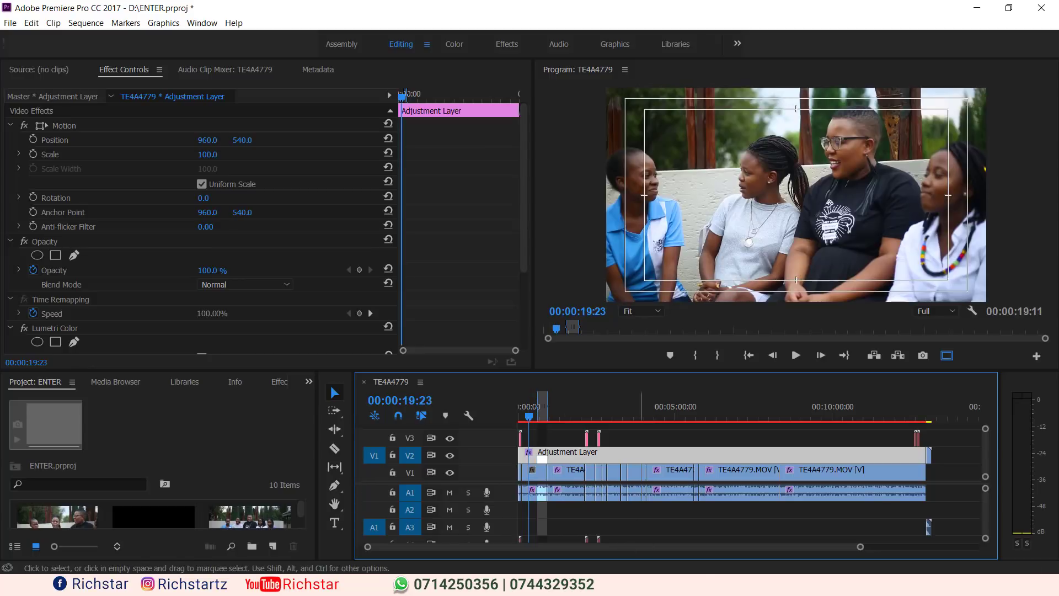
scroll(728, 540, up, 5)
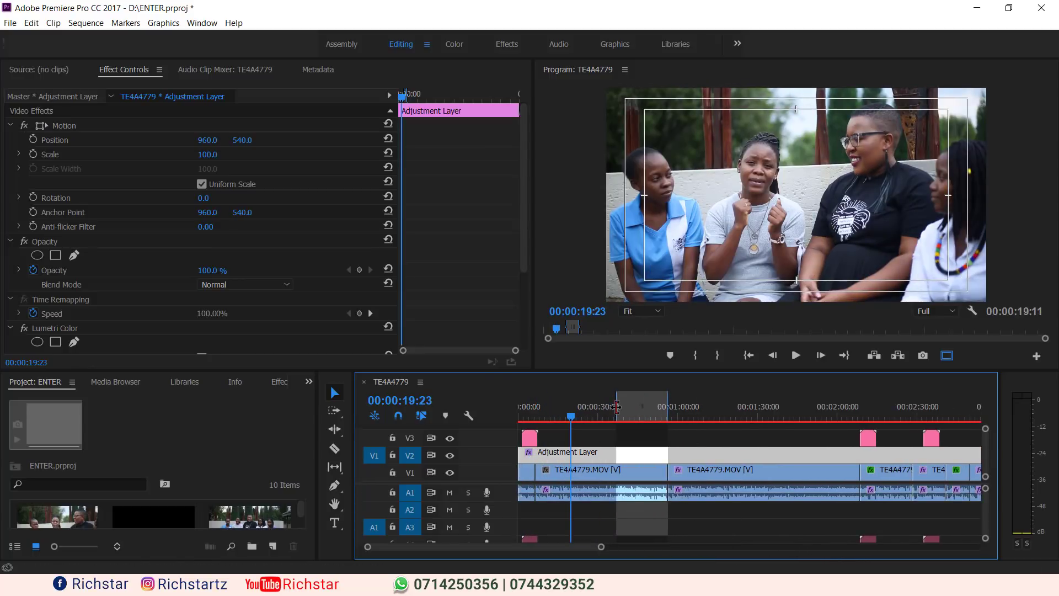
drag(617, 406, 646, 413)
click(646, 415)
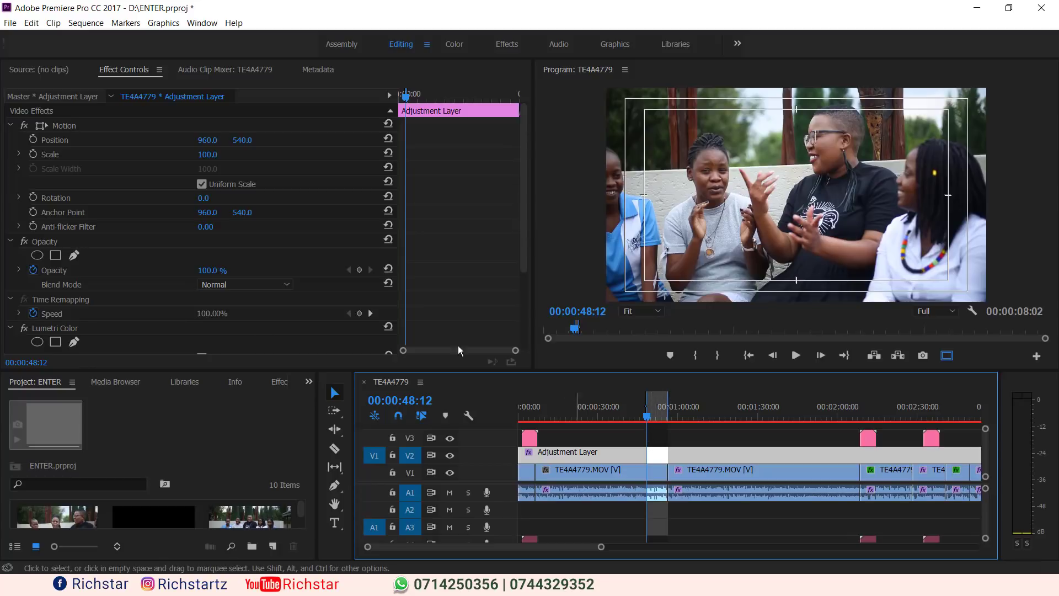
Run Sequence > Render In to Out to build the 202-frame preview of the marked range
click(99, 19)
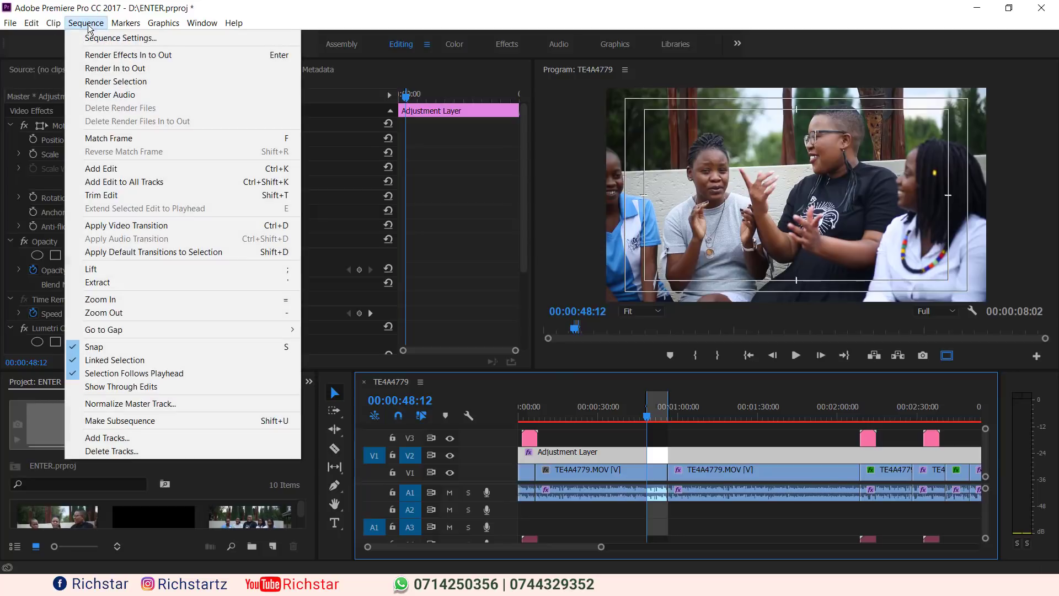
click(116, 70)
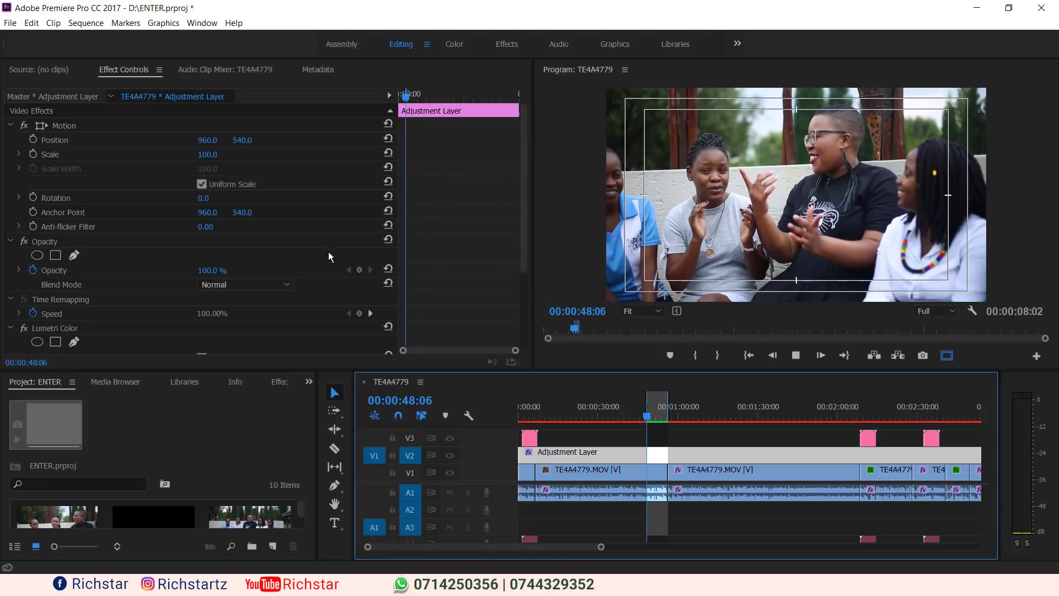
Stop the preview, rewind to 47:18, zoom the timeline in, and play until 00:00:51:20
click(795, 358)
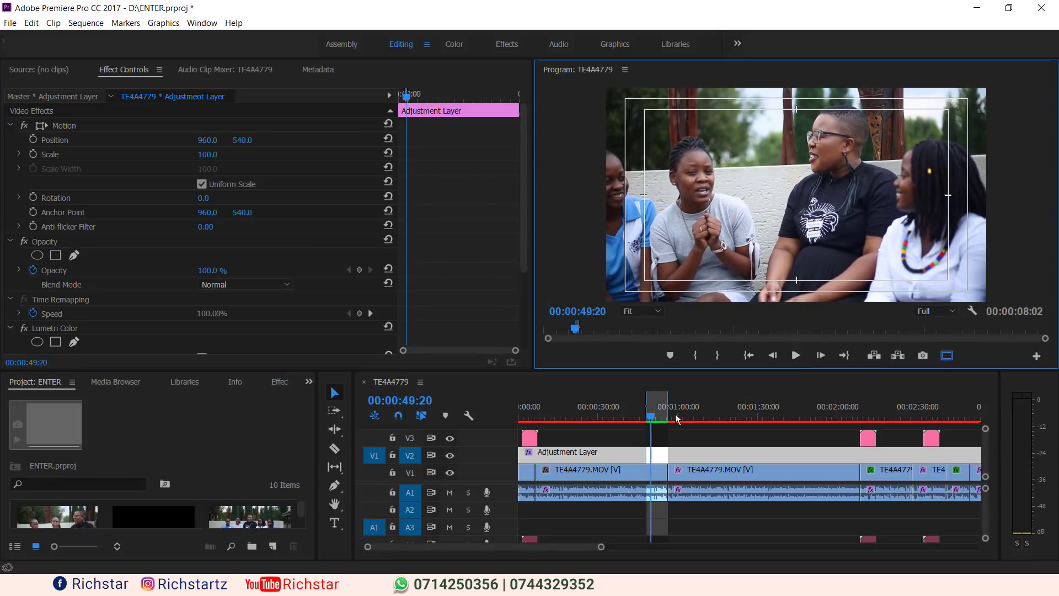
click(647, 419)
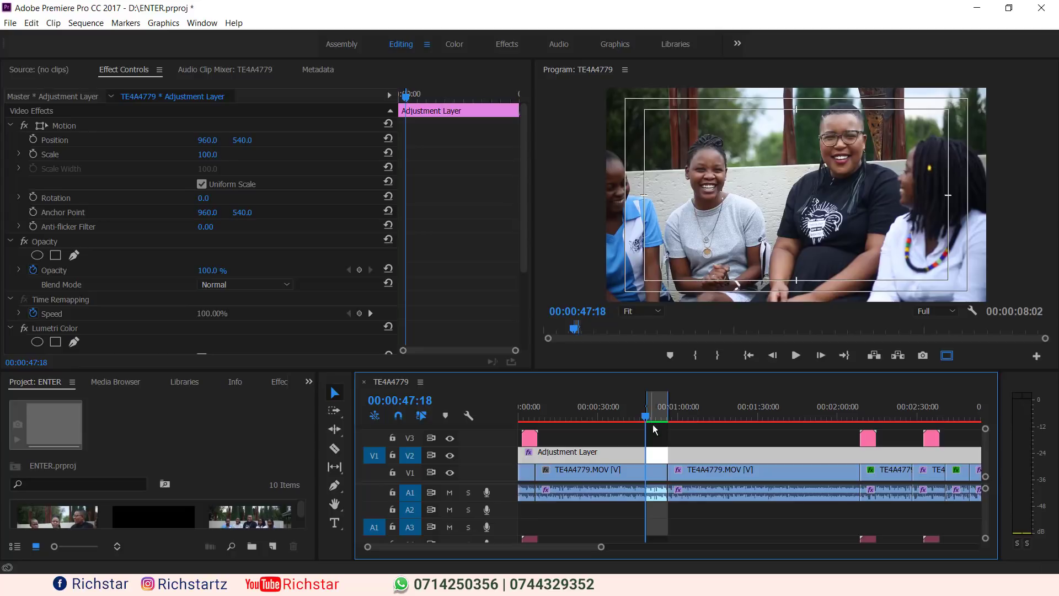
drag(602, 547, 557, 552)
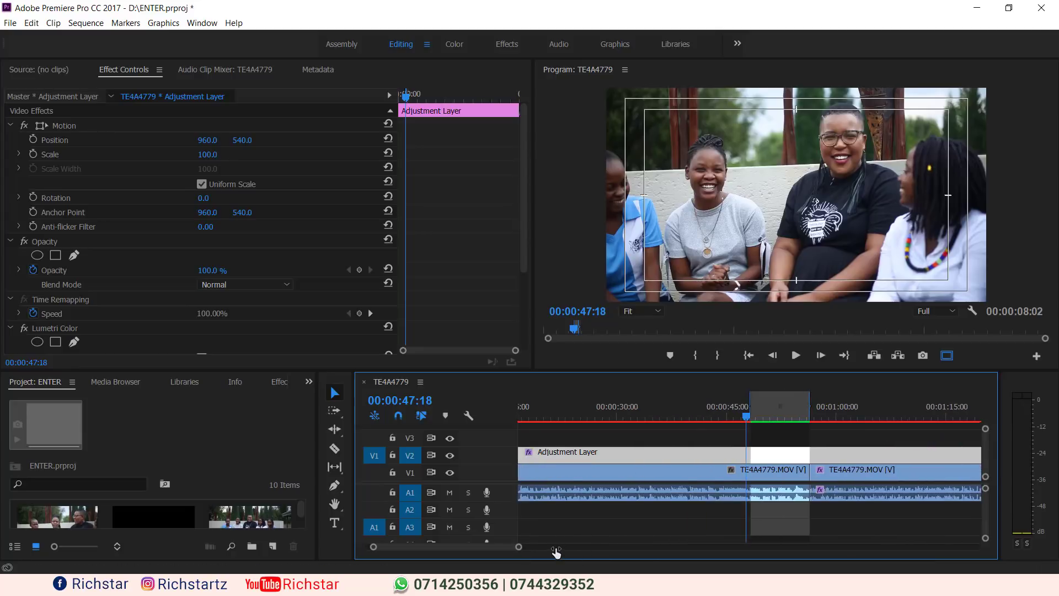
key(space)
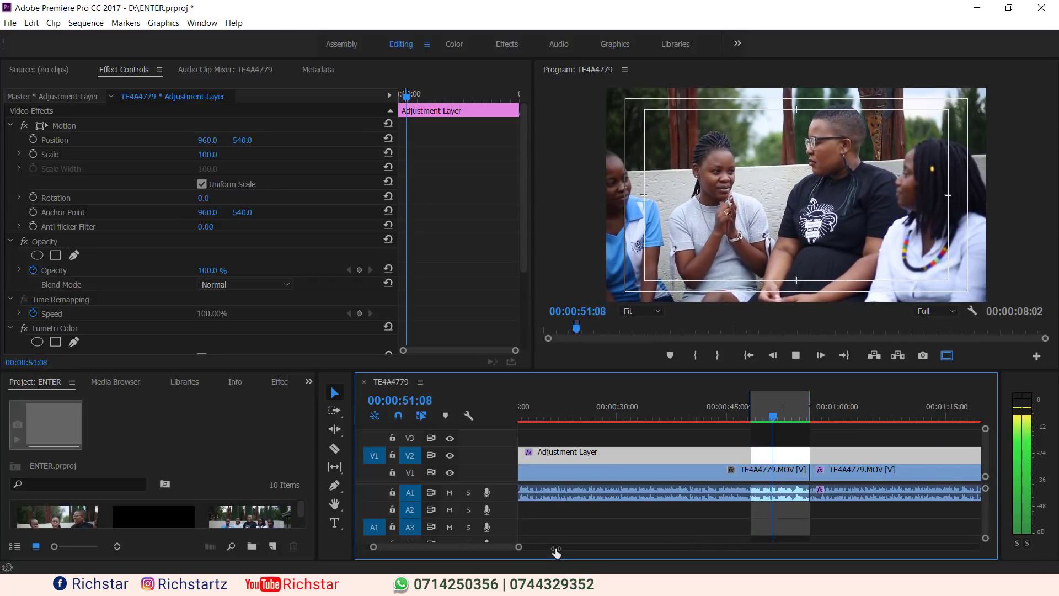
click(717, 355)
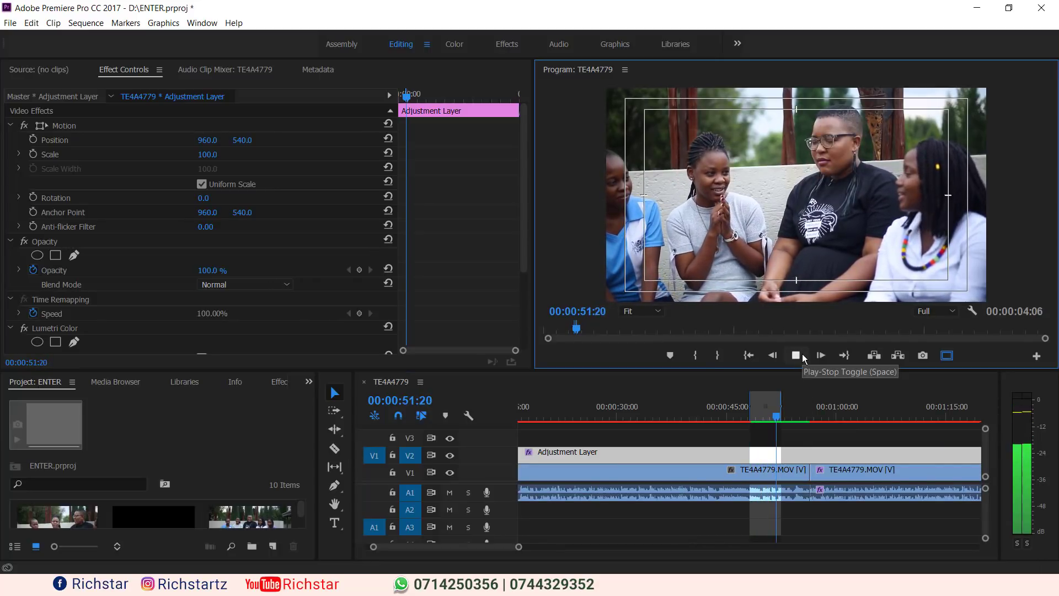
click(796, 355)
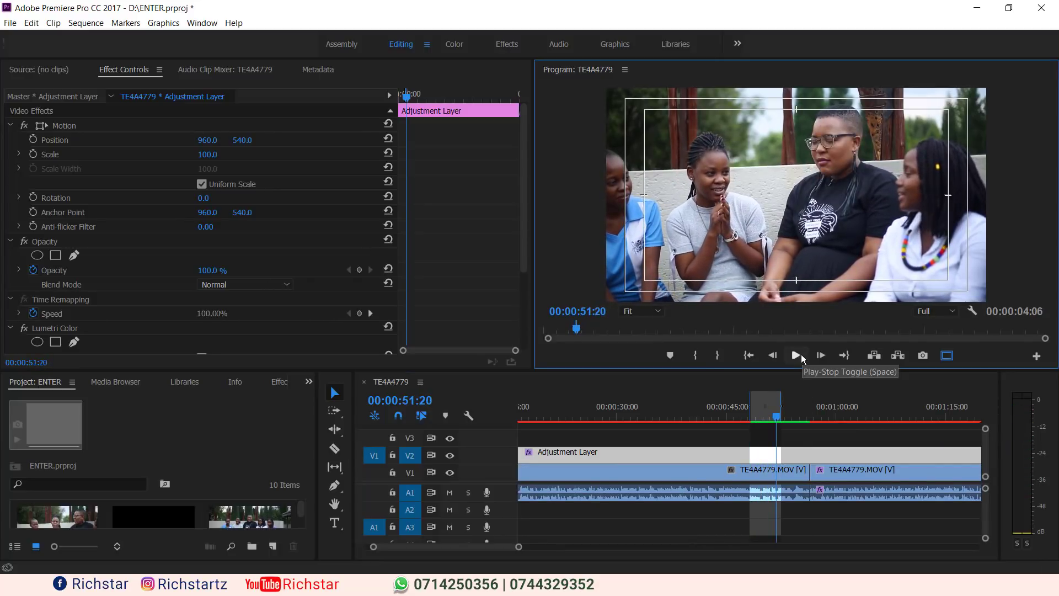
Open D:\pishi.prproj from recent projects without saving changes to ENTER
click(11, 22)
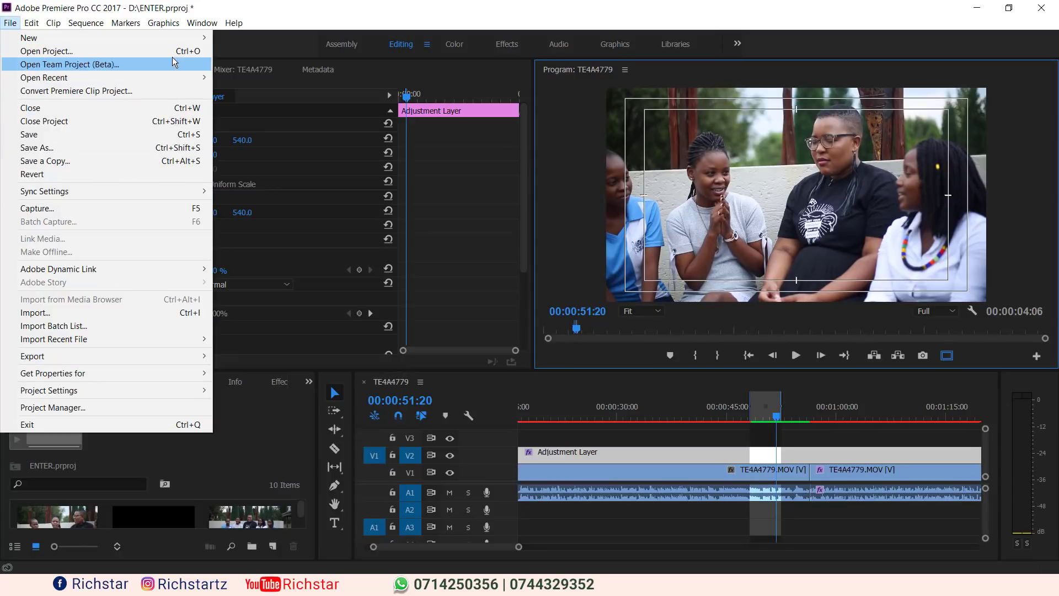
mouse_move(185, 80)
click(268, 92)
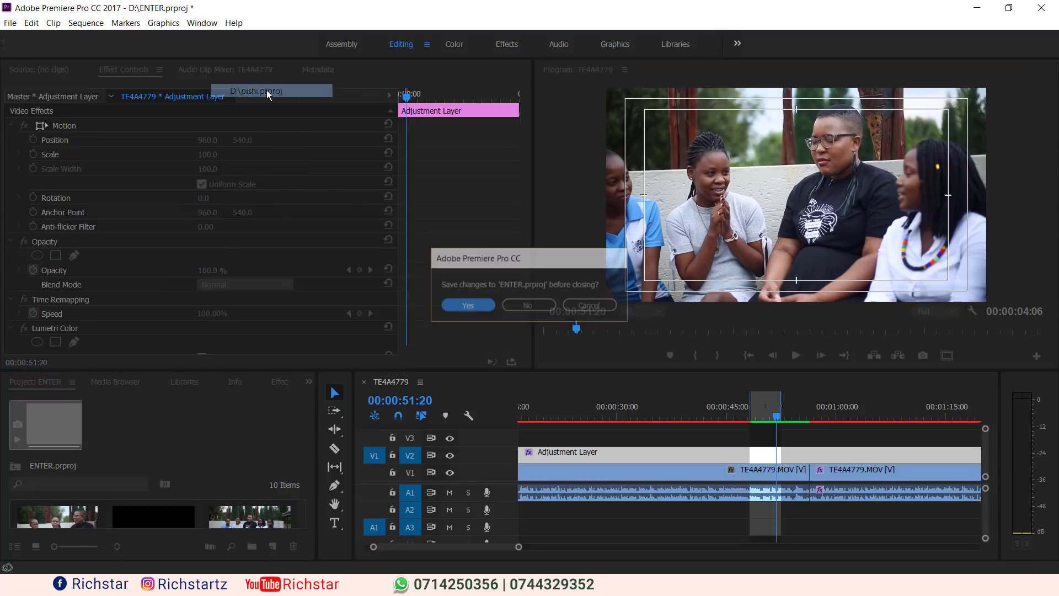
click(508, 309)
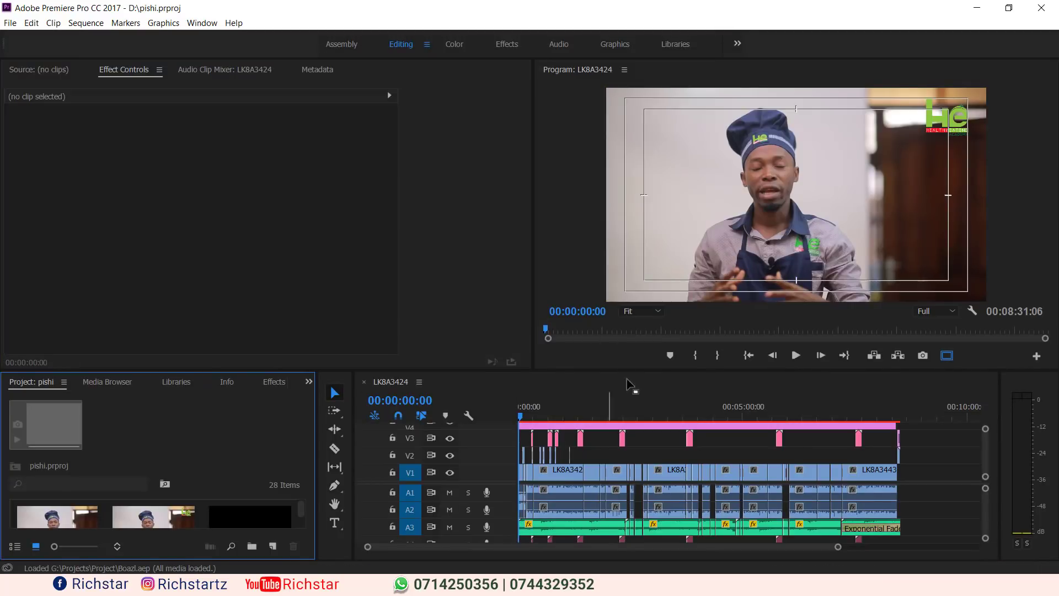
Play the LK8A3424 sequence to 00:00:07:14 and select the graphic clip on the top track
click(794, 358)
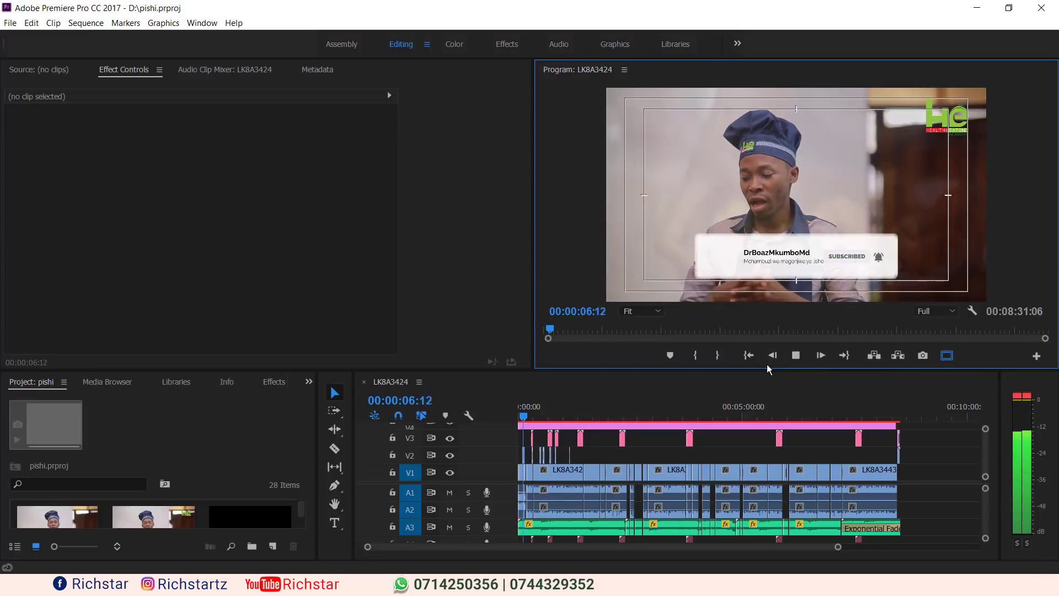
key(space)
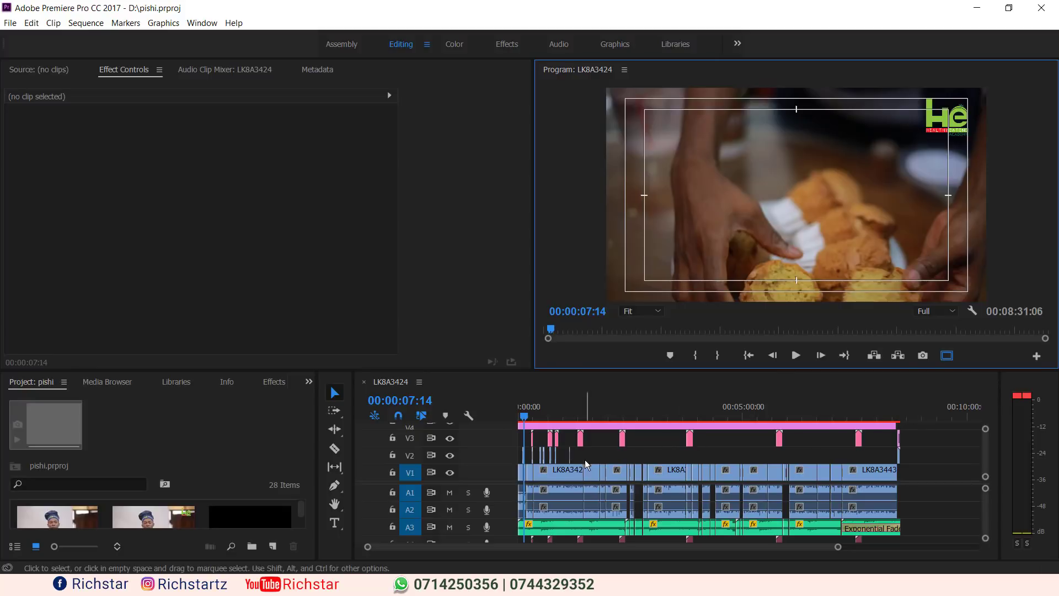
click(545, 426)
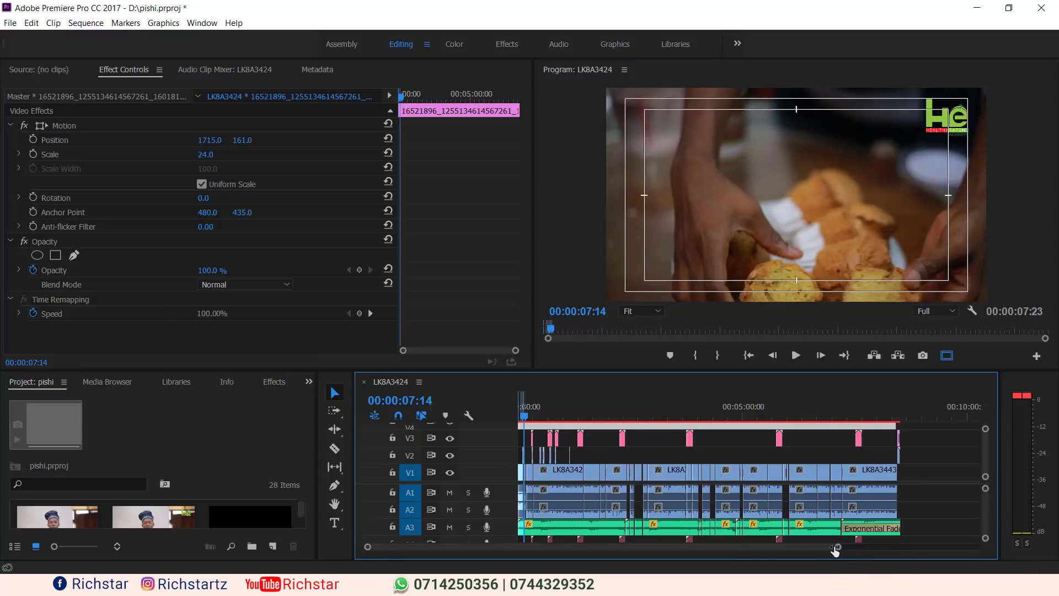
Zoom the timeline, render In to Out for LK8A3424, then stop and return to the start
drag(836, 550, 468, 547)
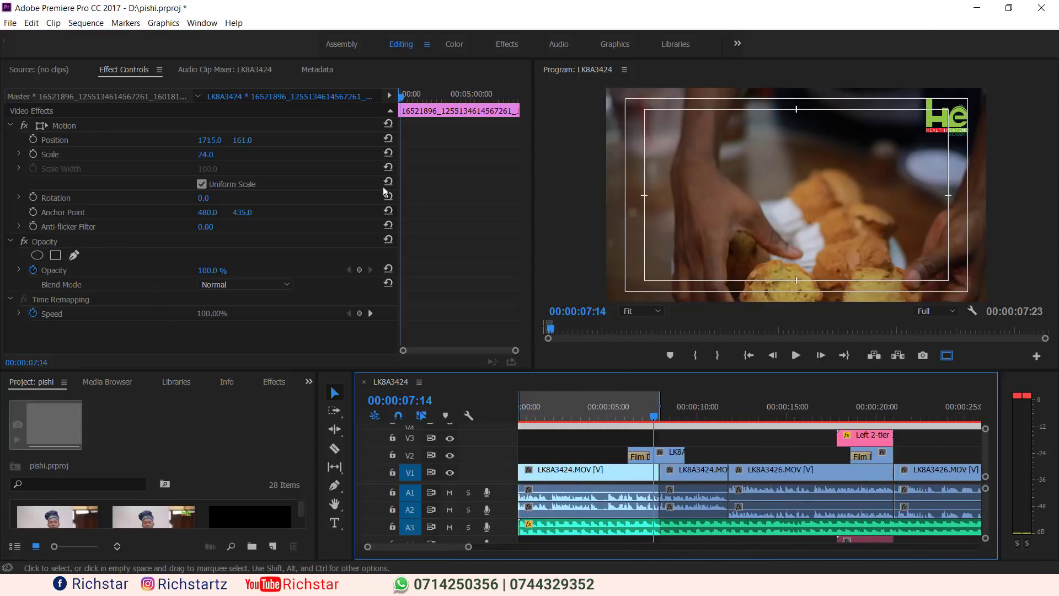
click(86, 22)
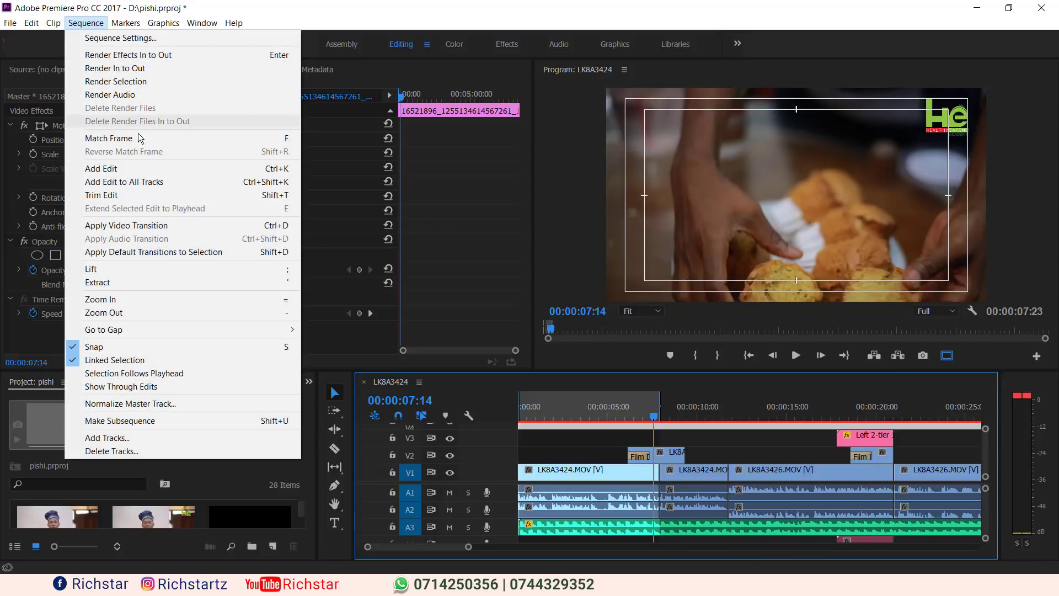
click(153, 69)
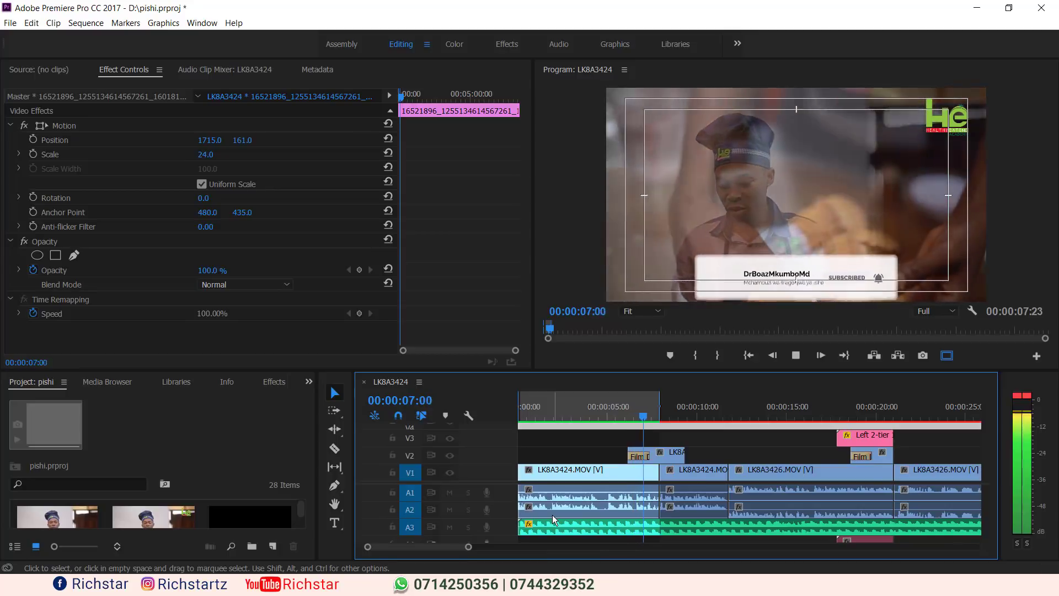
key(space)
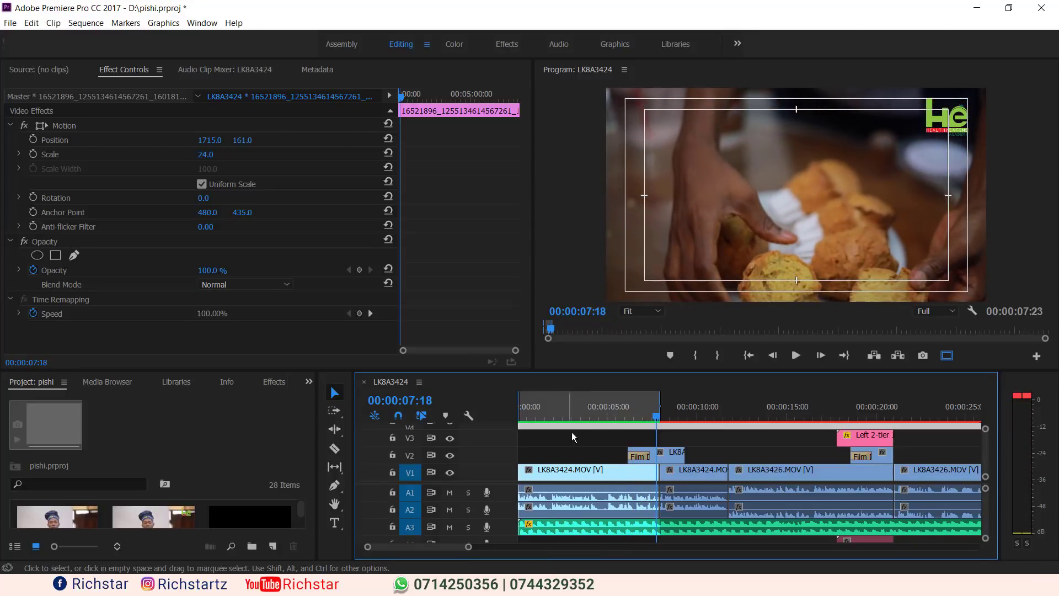
key(Home)
click(581, 211)
Maximize the Program monitor with ` and play from the start, stopping at 00:00:08:16
key(grave)
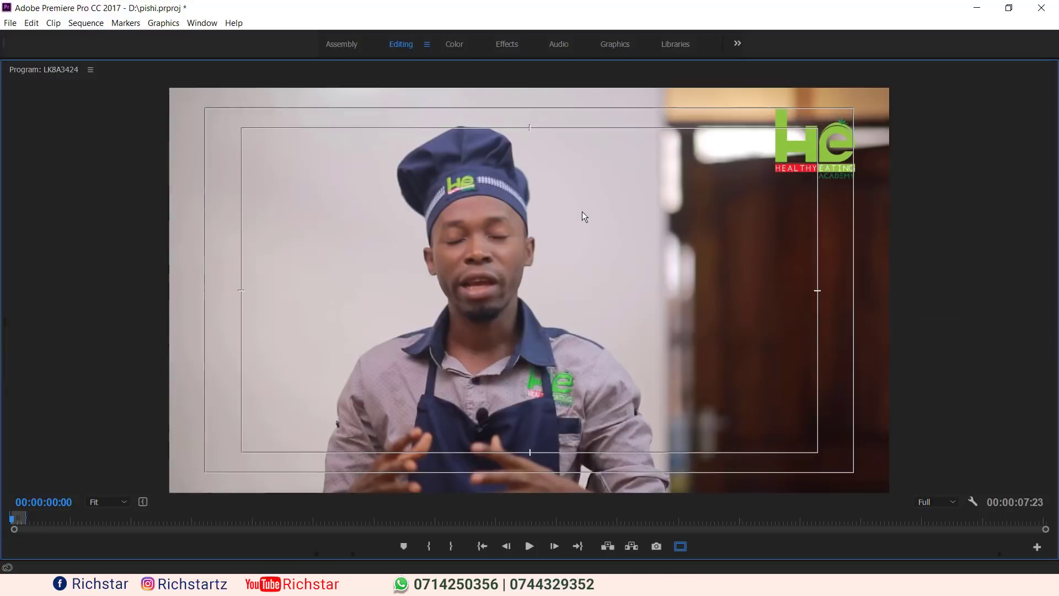
key(space)
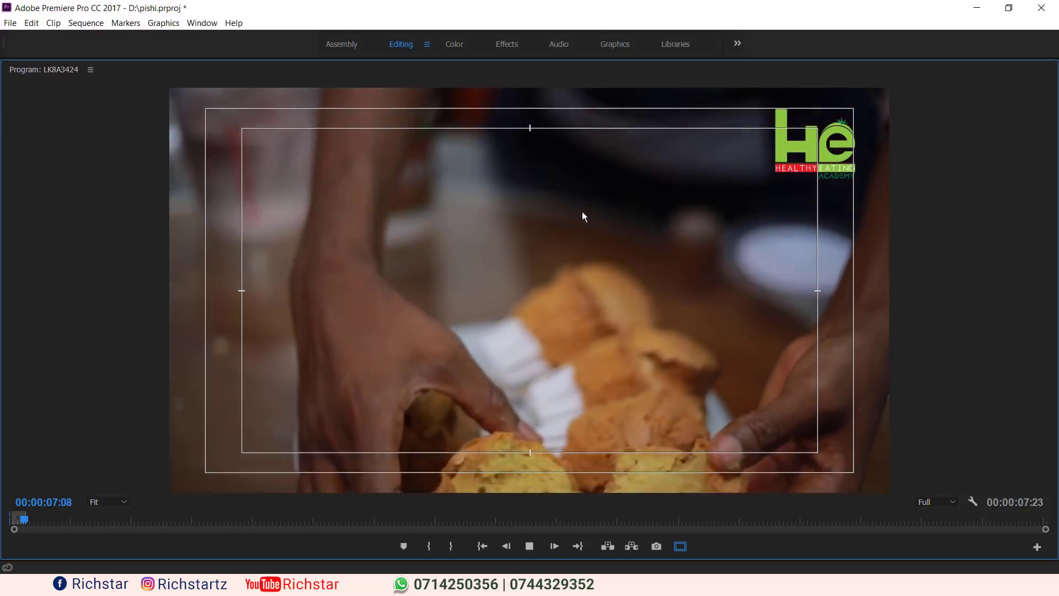
key(space)
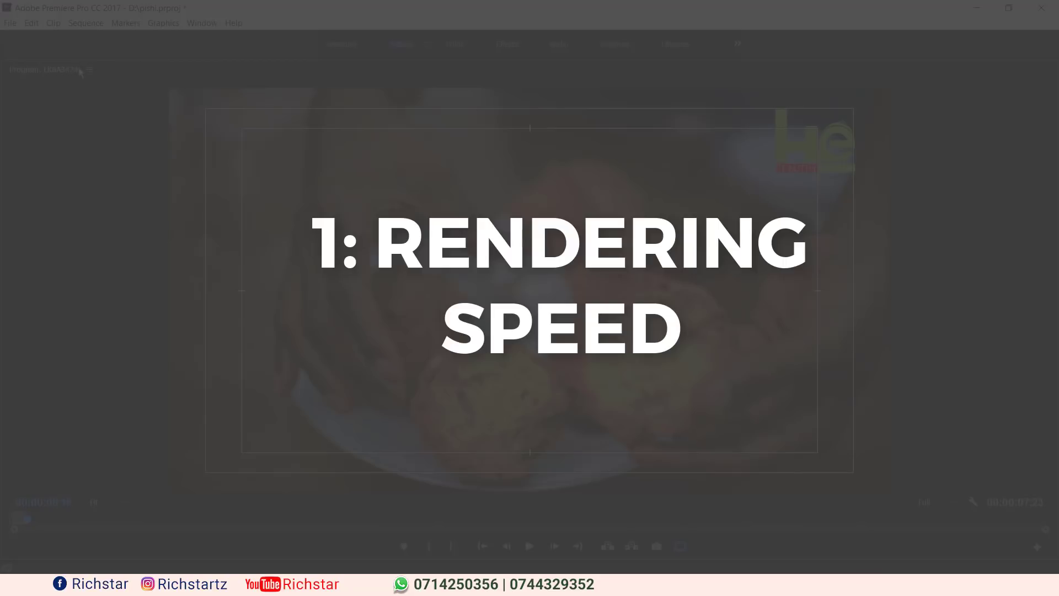
Un-maximize the Program monitor with ` so the pishi timeline and effect controls show again
key(grave)
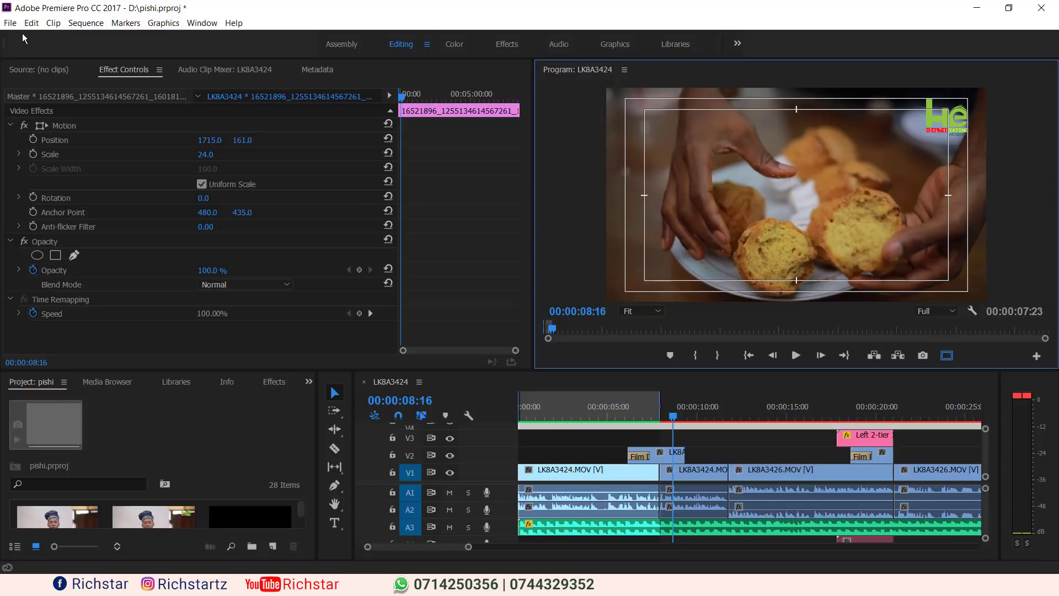
Show the Memory preferences (5 GB reserved, optimized for Performance), then switch to the Photoshop window
click(29, 22)
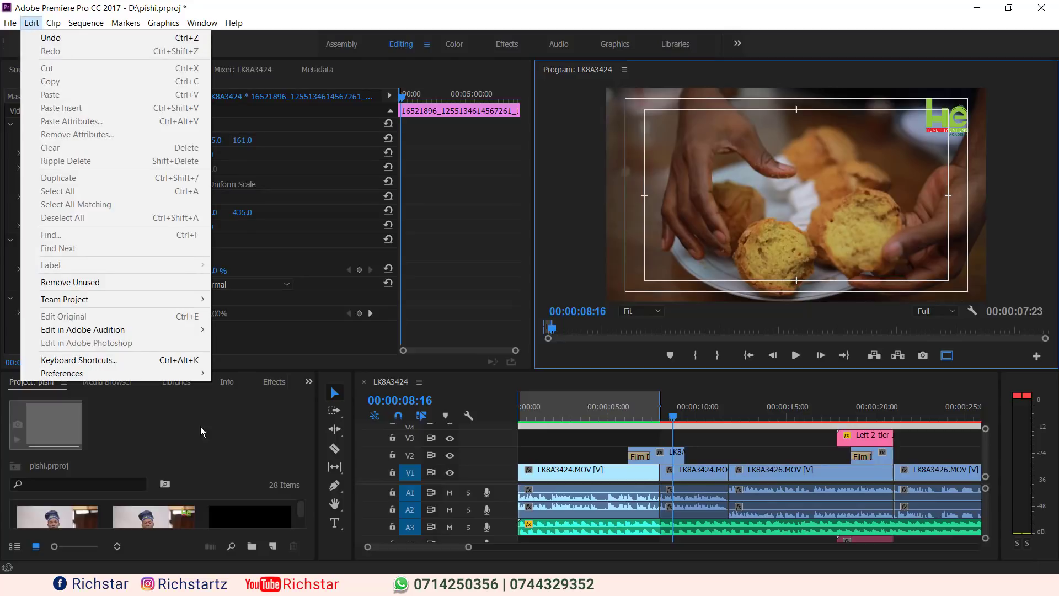
mouse_move(207, 375)
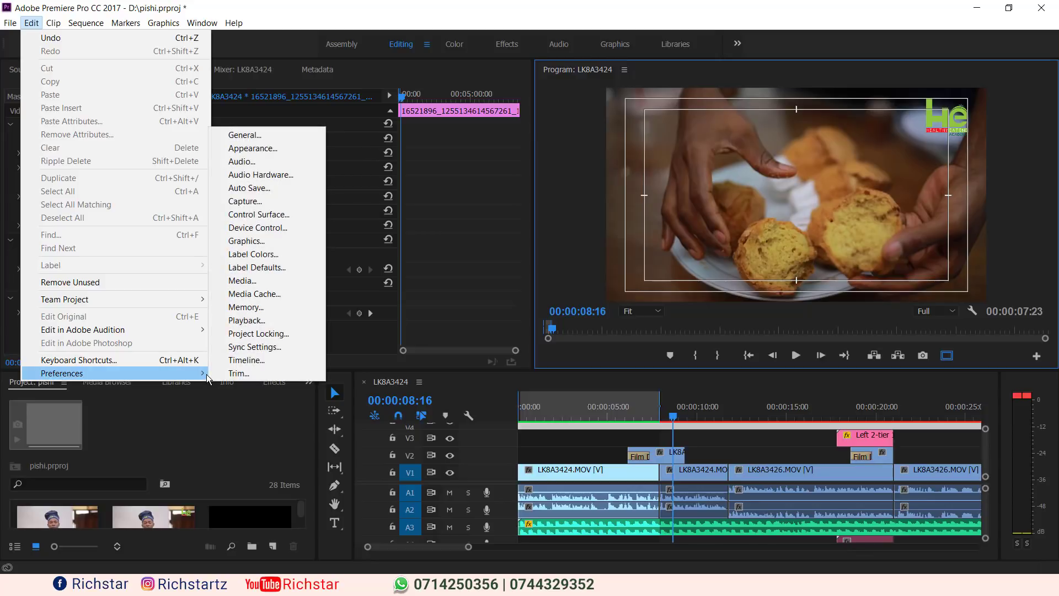
click(264, 312)
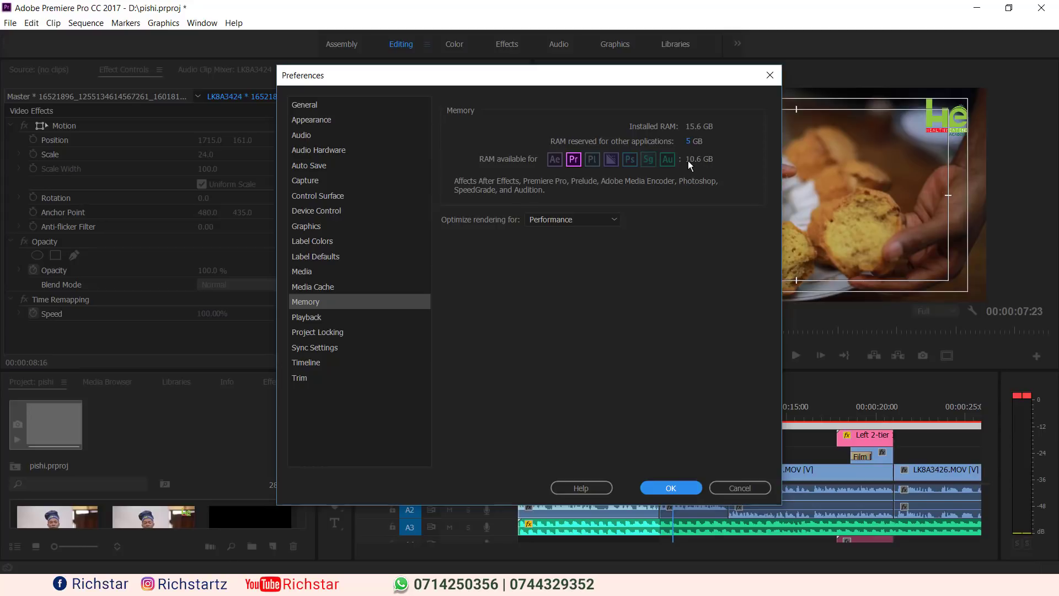
mouse_move(191, 585)
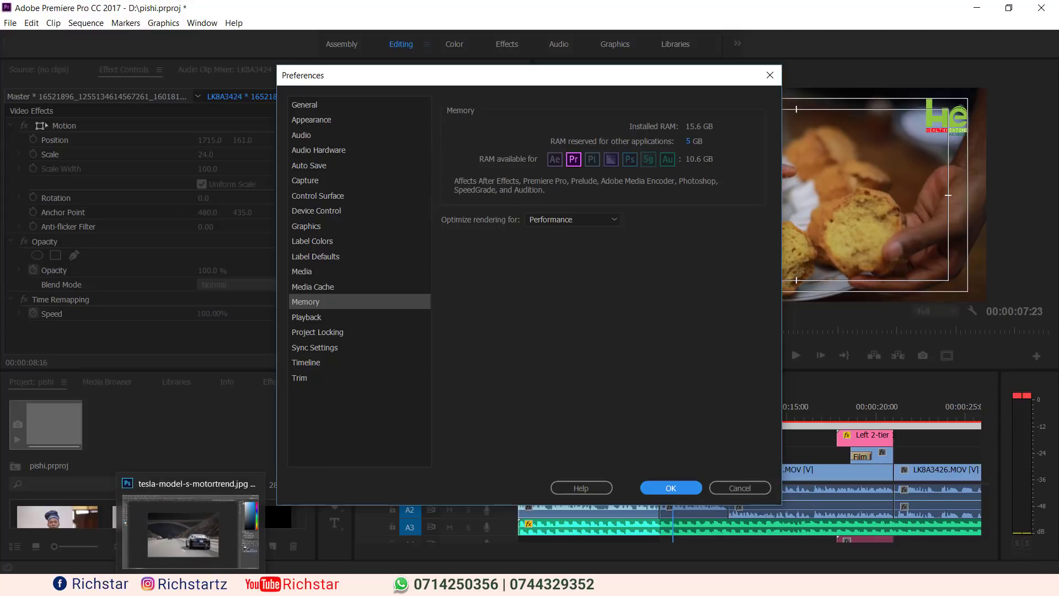
click(252, 486)
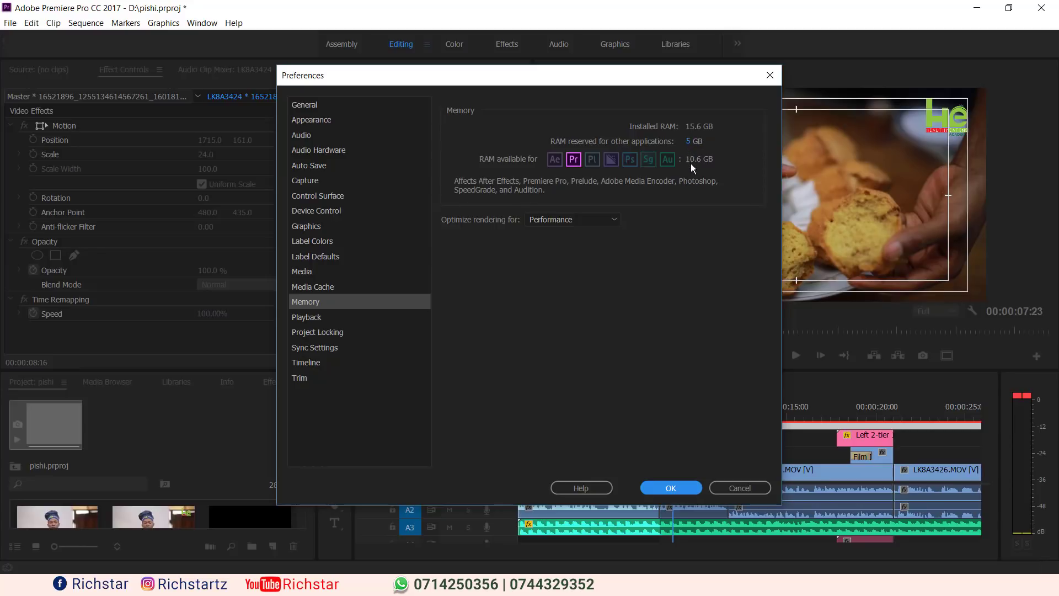
On the Media Cache preferences page, run Clean Unused on the Media Cache Database
click(303, 286)
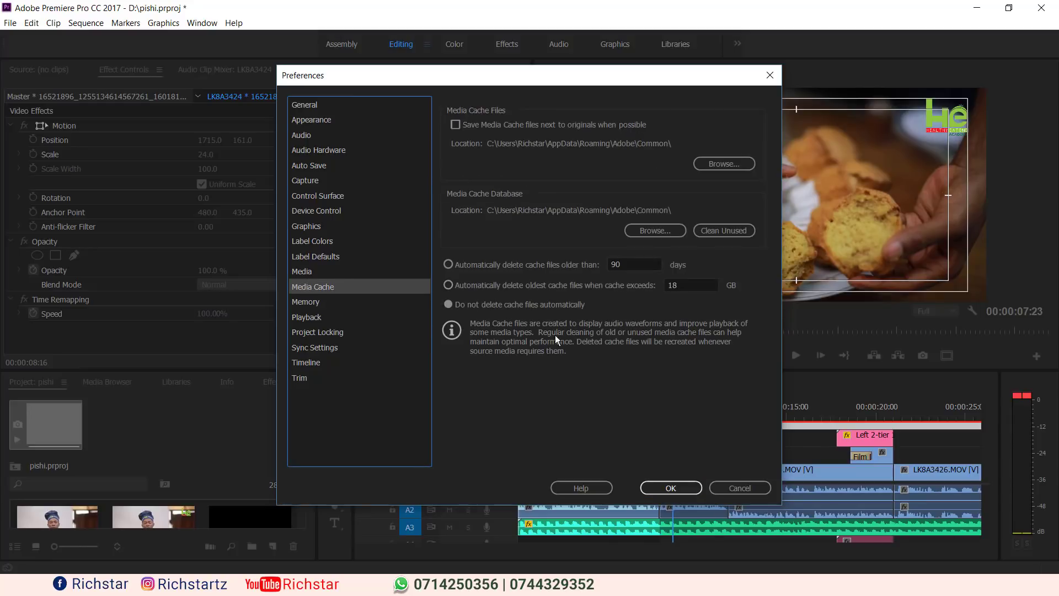
click(706, 231)
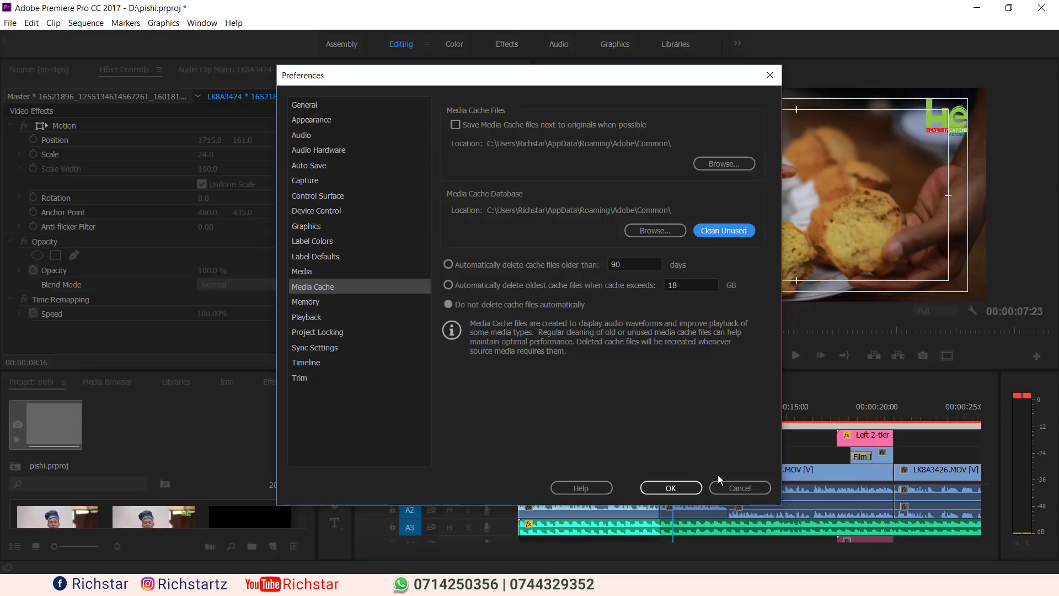
Cancel the Preferences dialog to return to the pishi project's LK8A3424 sequence layout
click(732, 491)
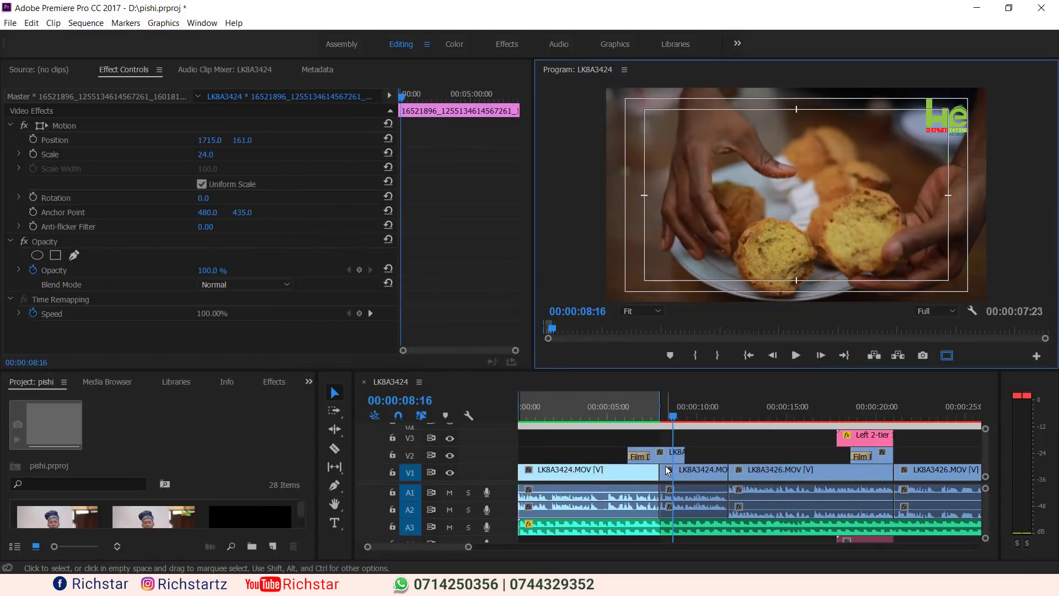